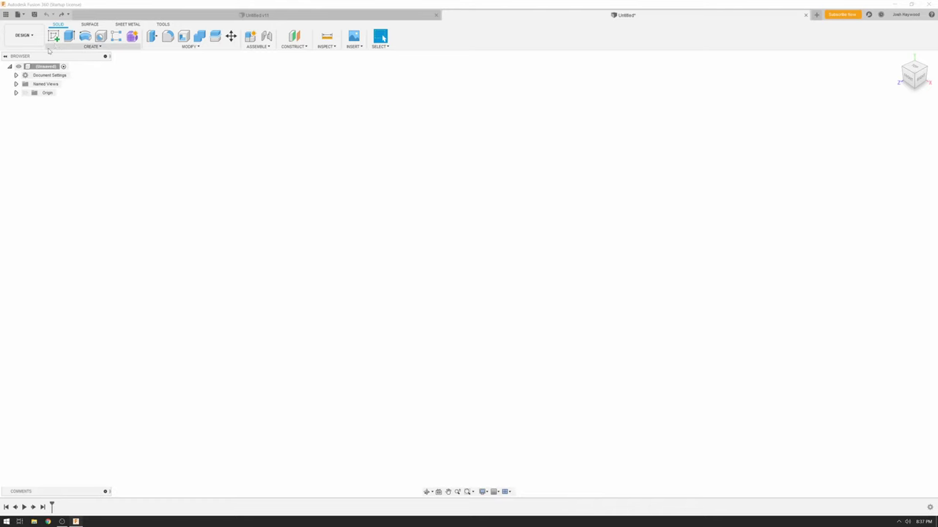
Step: On the XY ground plane, draw a 60 × 60 mm 2-Point Rectangle from the origin
left_click(57, 39)
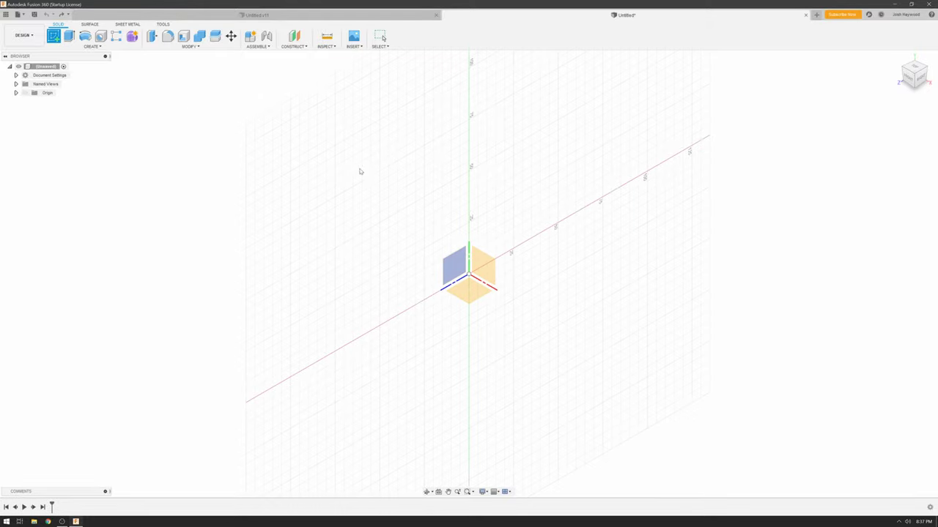
left_click(474, 292)
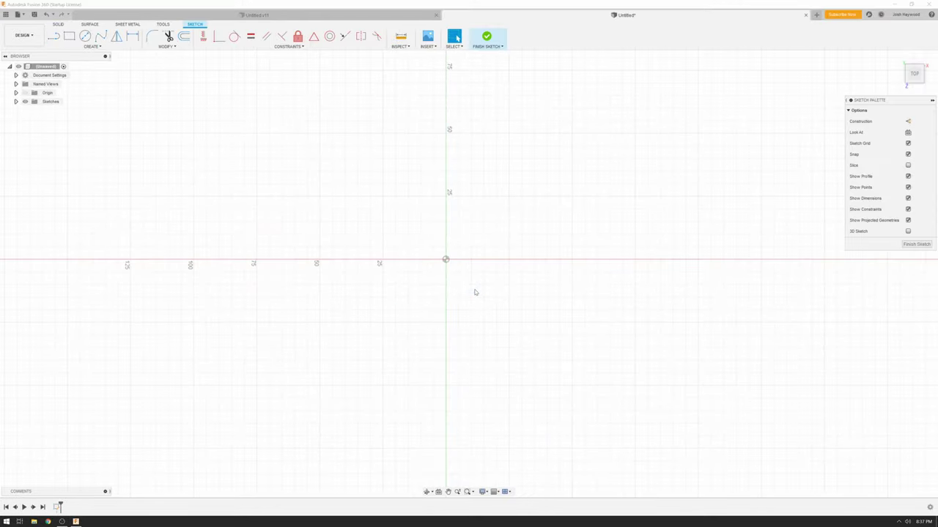
key("s")
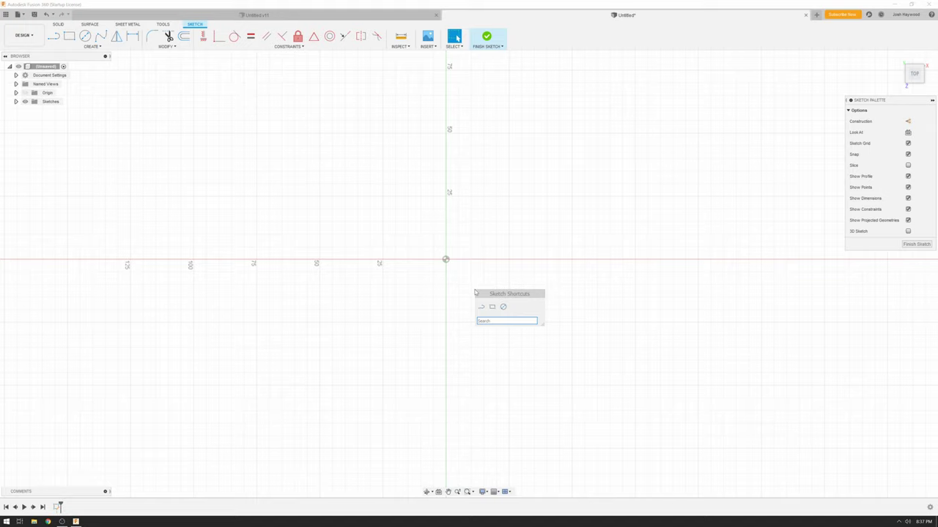
type("rec")
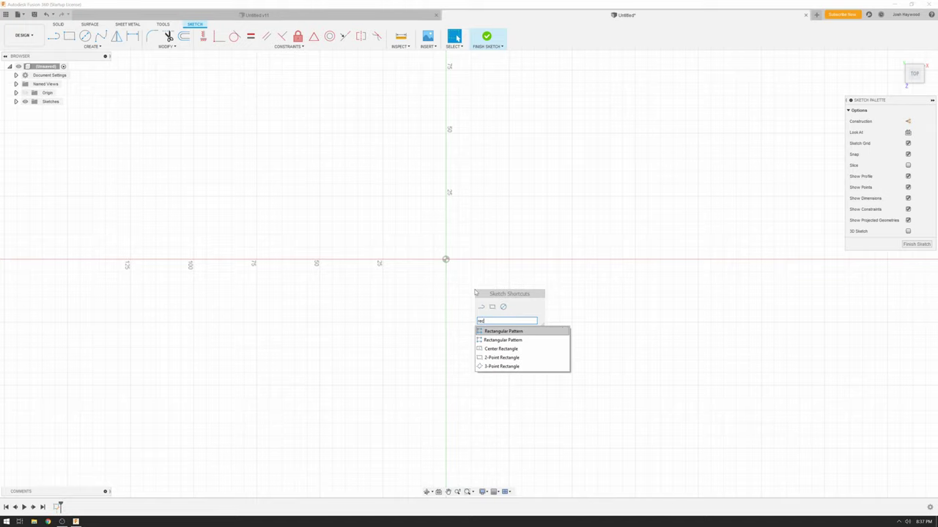
left_click(560, 357)
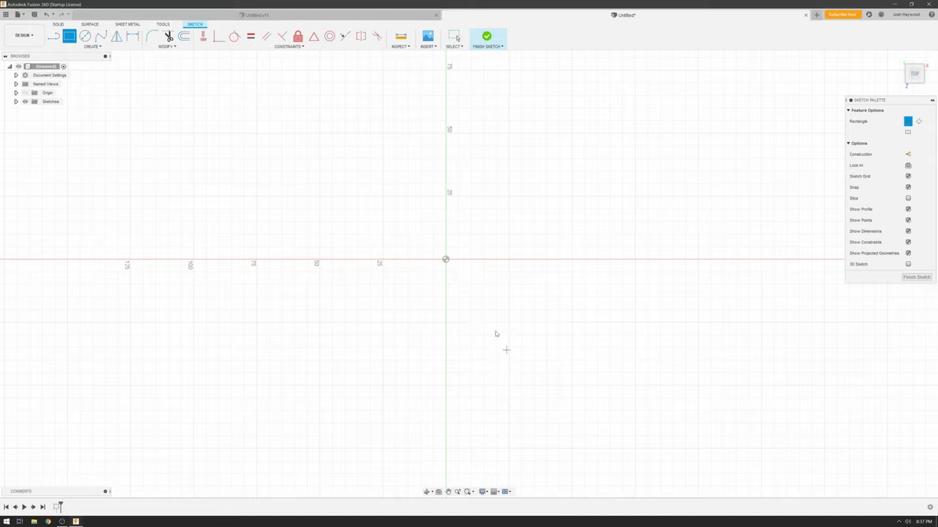
left_click(446, 260)
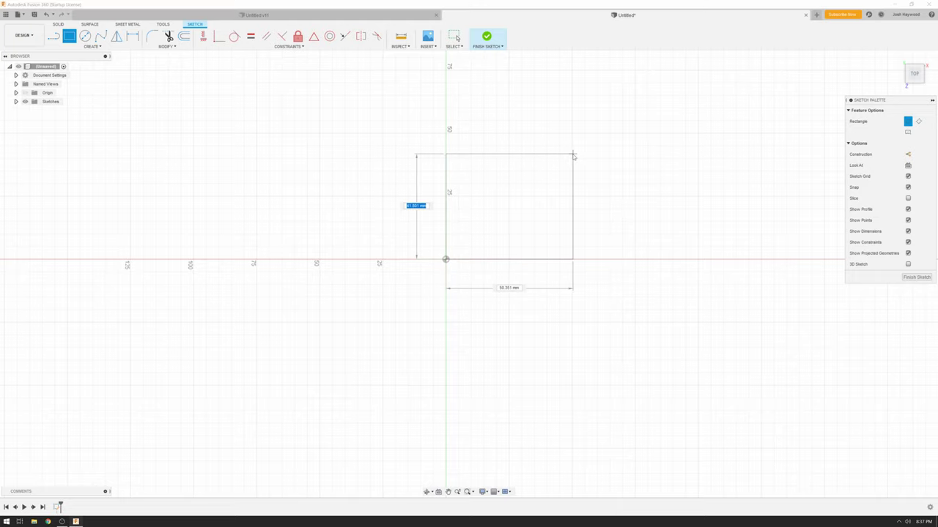
type("4")
key("Tab")
type("60")
key("Return")
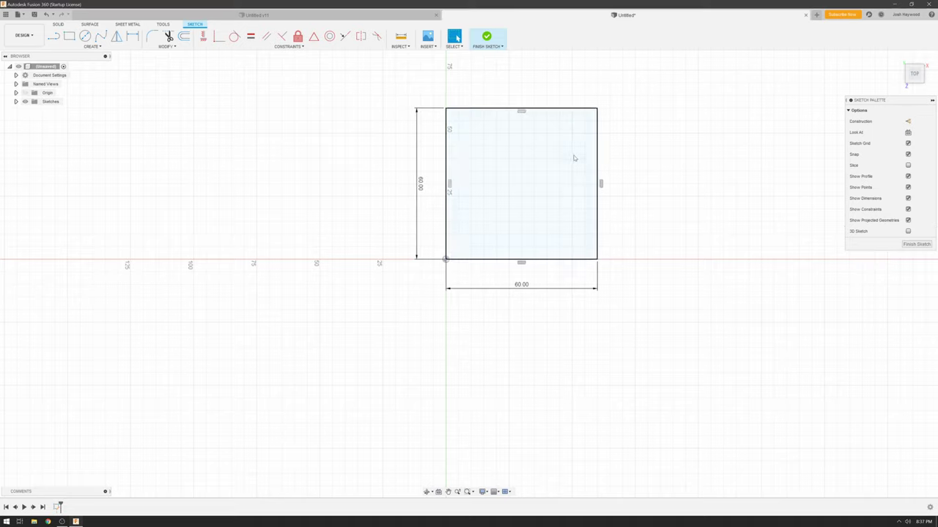
Step: Draw a 45 × 45 mm rectangle from the square's top-right corner
key("s")
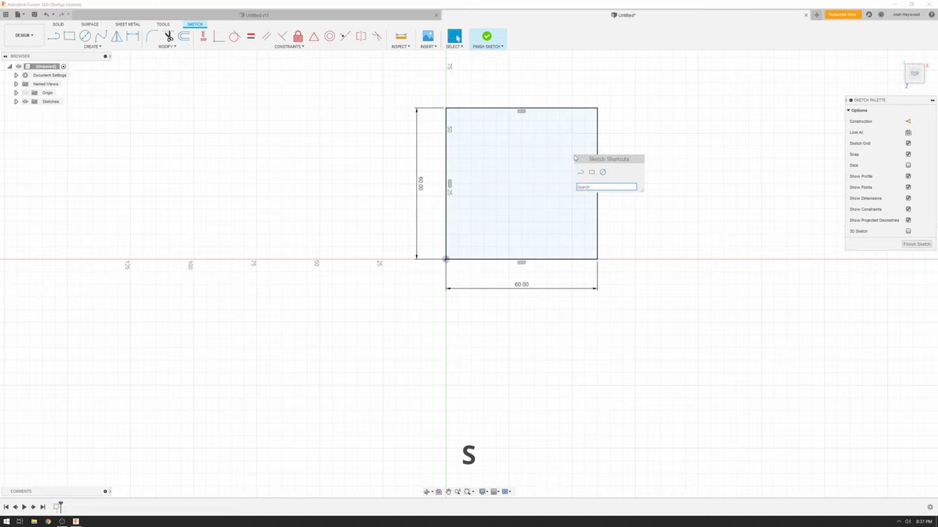
type("rectan")
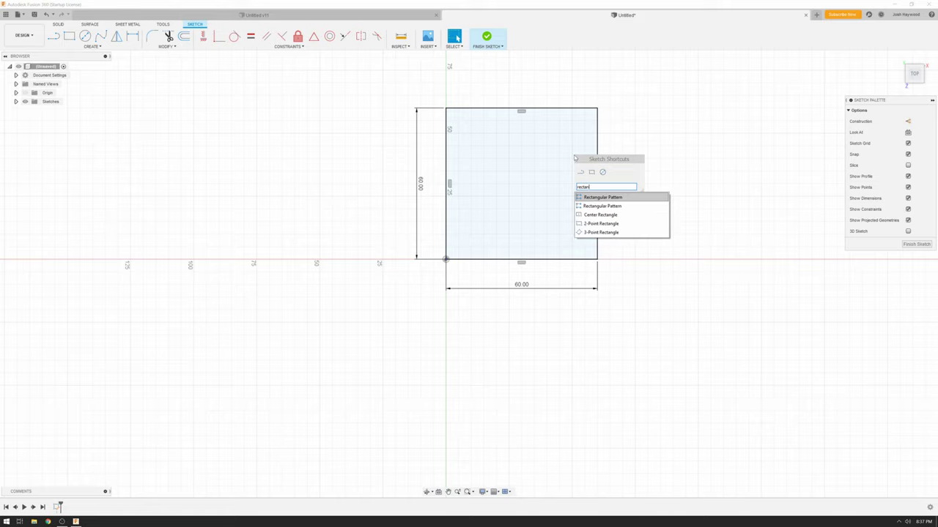
left_click(591, 171)
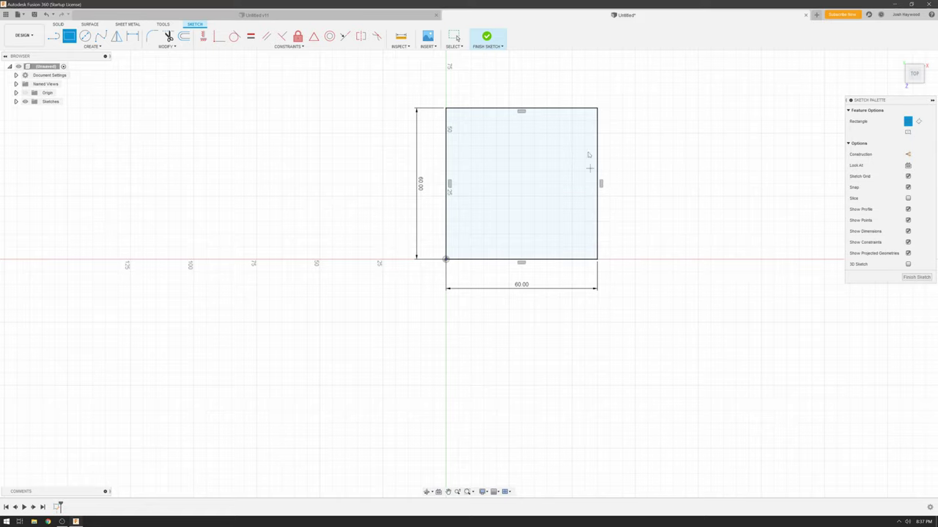
left_click(597, 108)
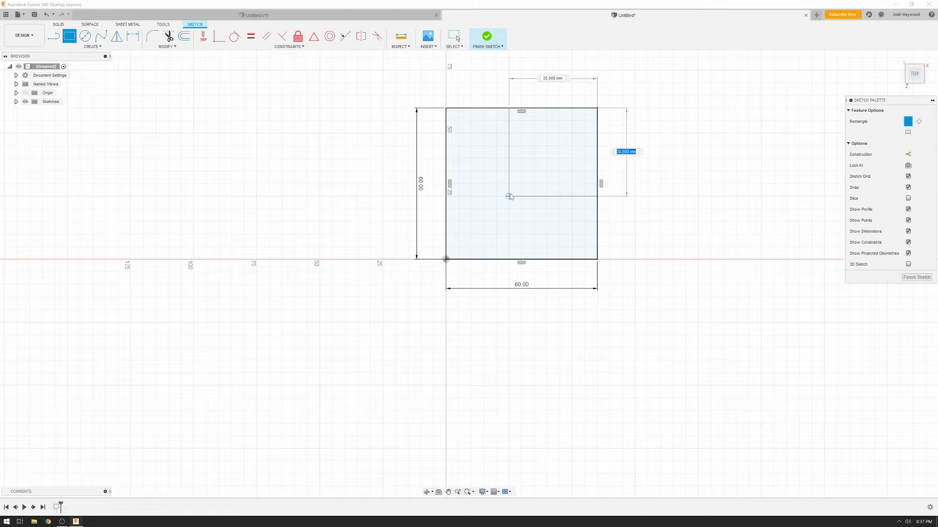
type("45")
key("Tab")
type("45")
key("Tab")
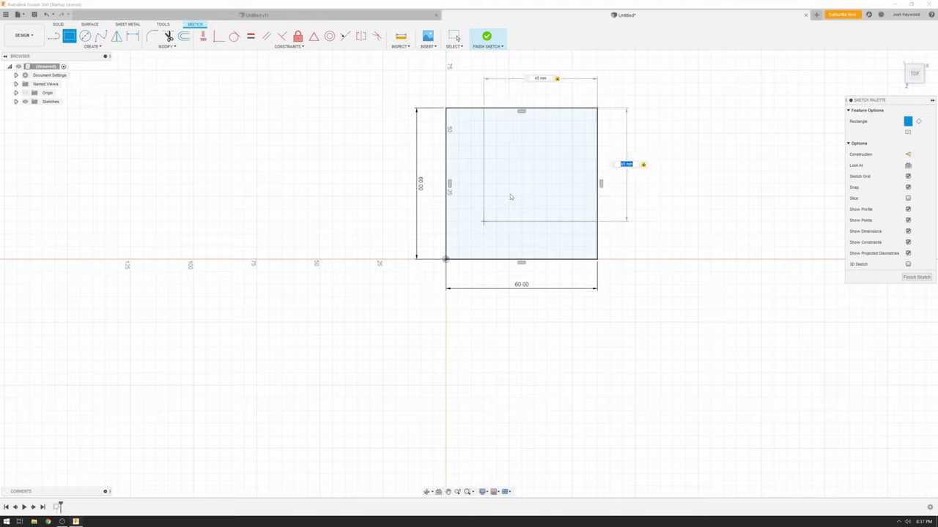
key("Return")
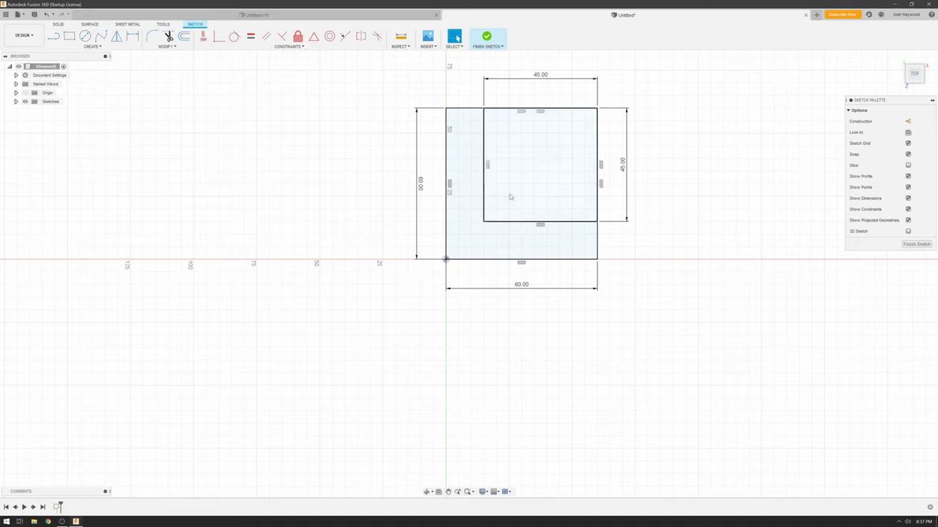
Step: Draw a 10 mm circle centred on the inner rectangle corner
key("c")
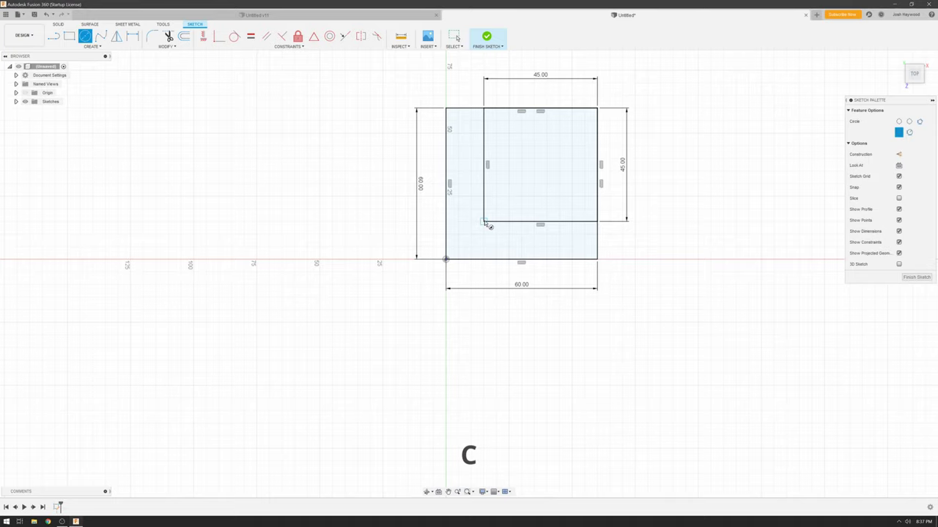
left_click(484, 221)
key("BackSpace")
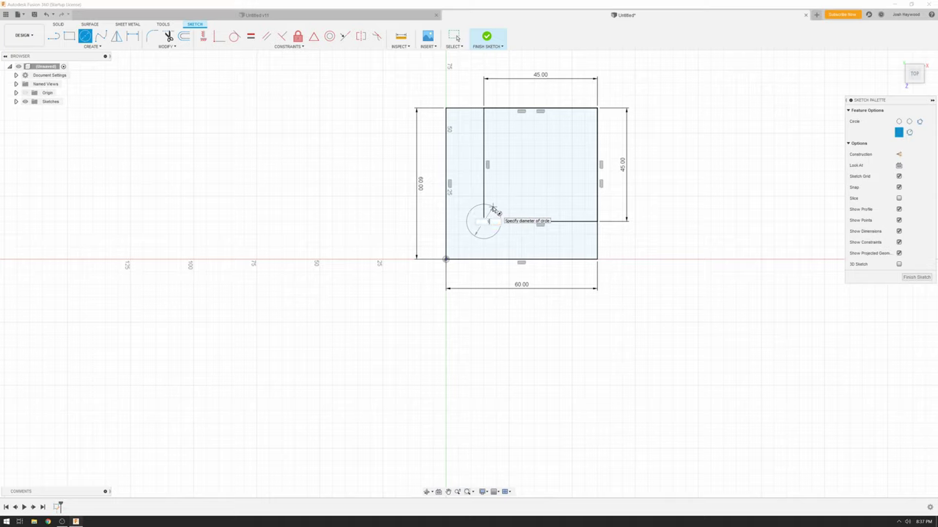
type("0mm")
key("Return")
key("Escape")
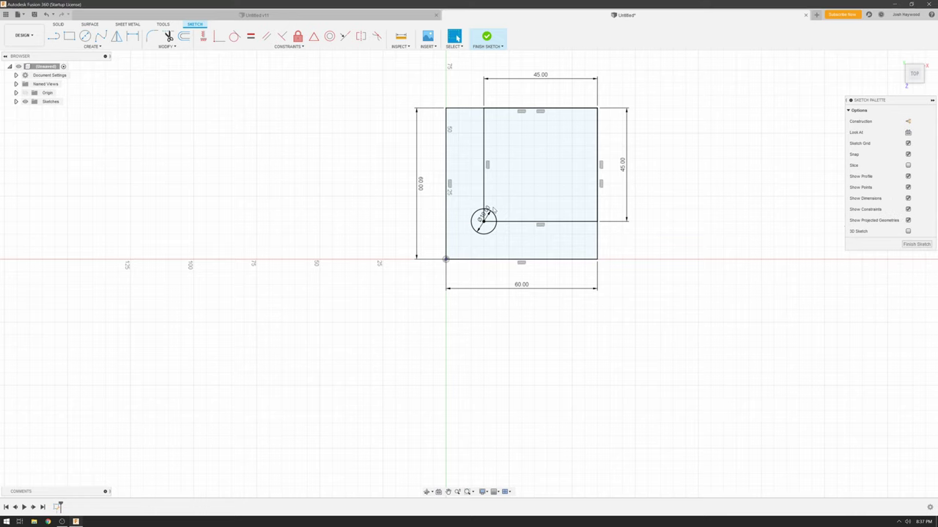
Step: Trim the line segment inside the circle and finish the sketch
scroll(501, 211, "up", 3)
scroll(509, 205, "up", 1)
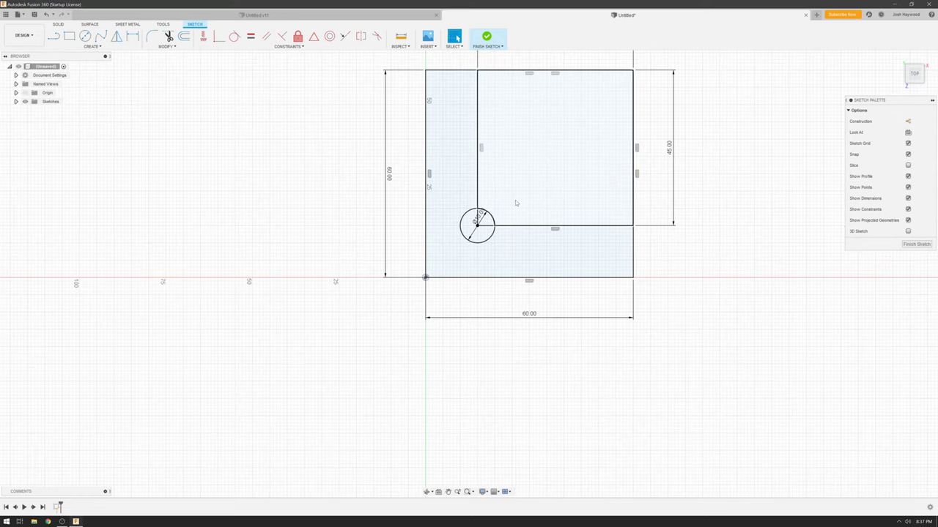
middle_click_drag(515, 202, 484, 246)
key("t")
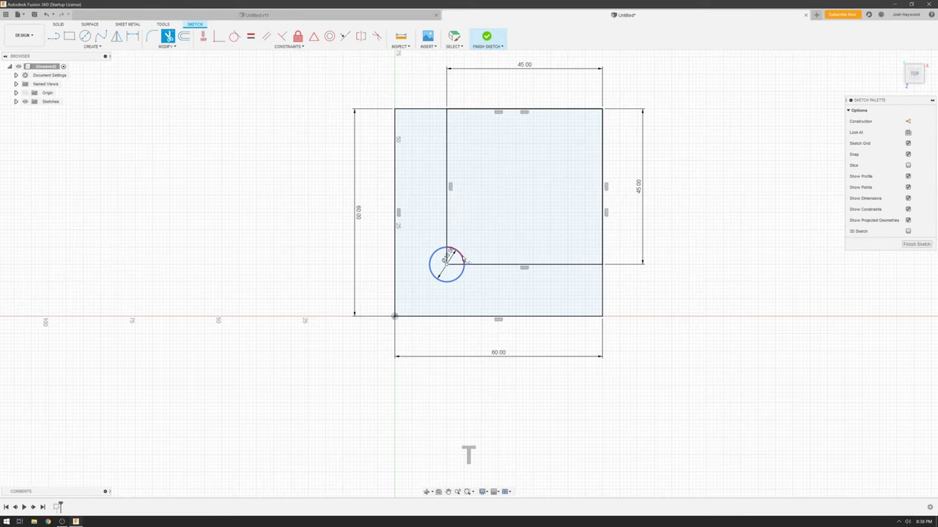
left_click(456, 264)
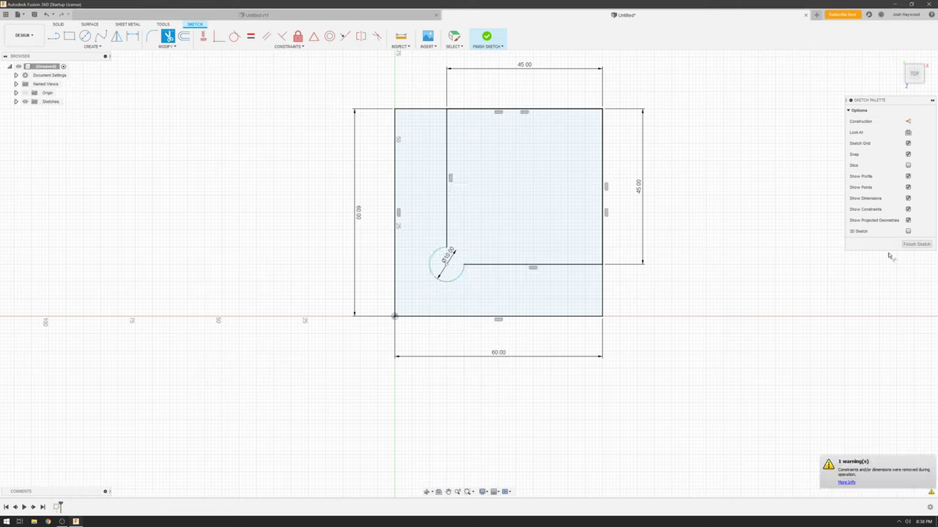
left_click(913, 245)
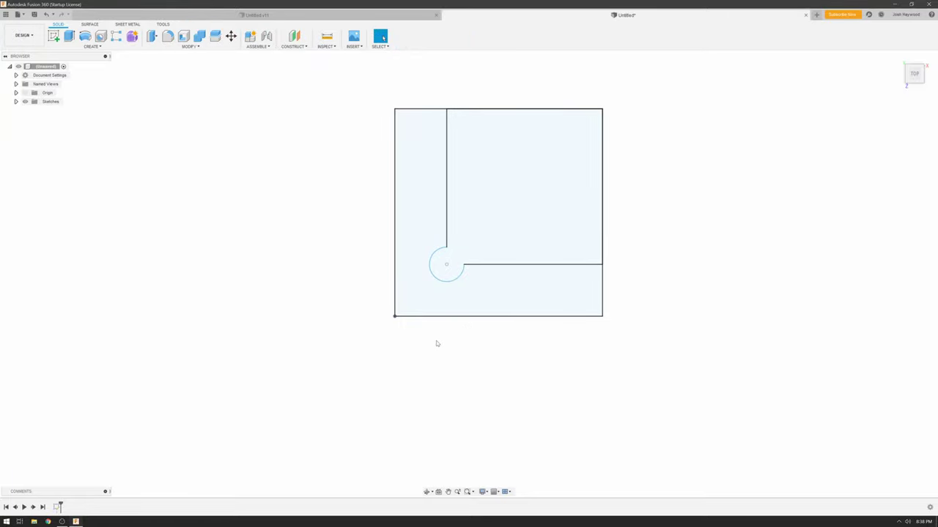
Step: Extrude the L-shaped profile into a solid
key("q")
middle_click_drag(483, 339, 494, 303, "shift")
left_click(502, 269)
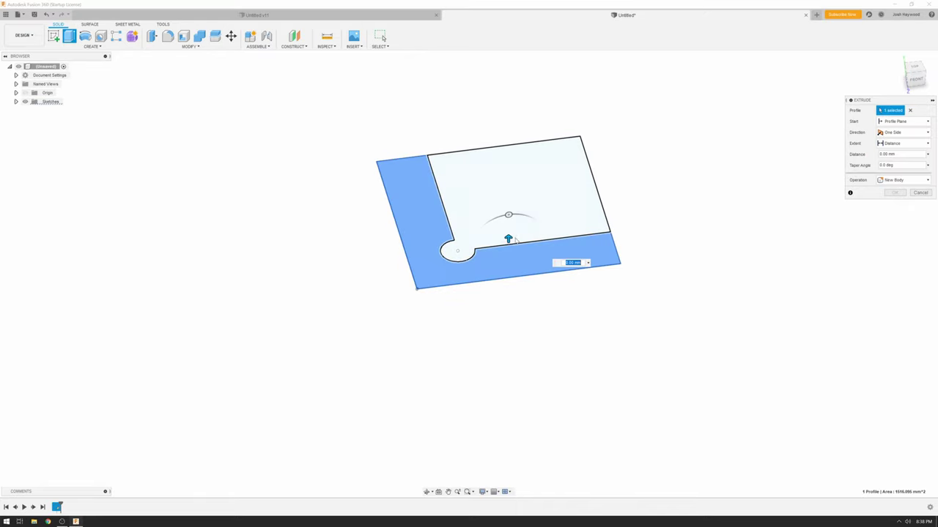
left_click_drag(508, 238, 508, 213)
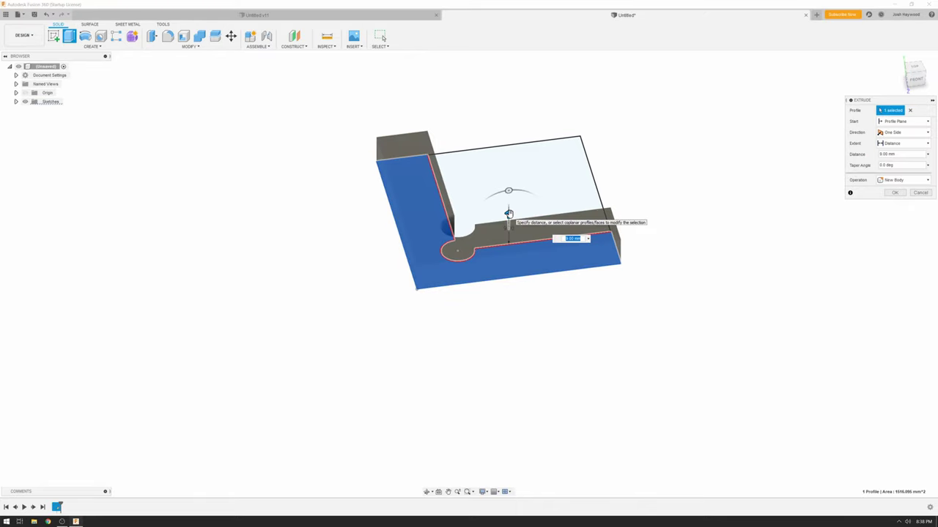
key("Return")
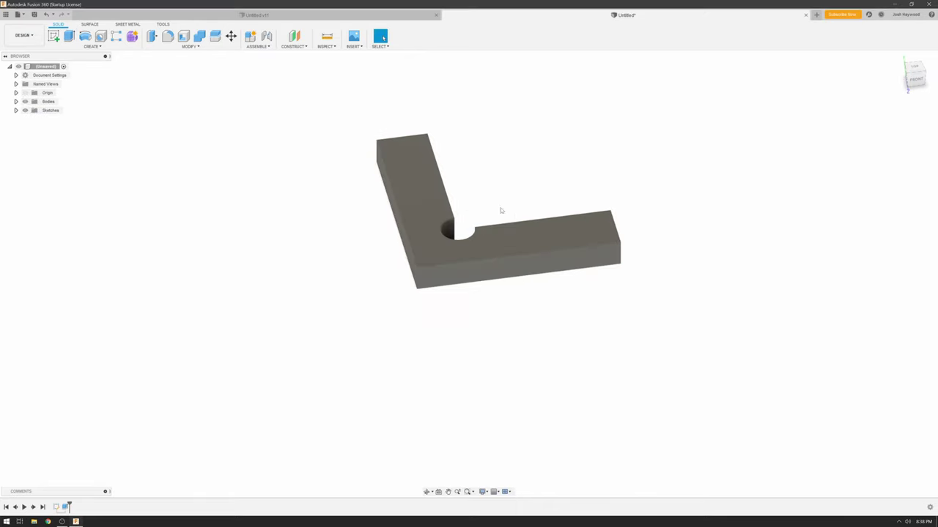
Step: Show Sketch1 again and join a 4 mm extrusion of the inner square profile
left_click(16, 111)
left_click(31, 120)
key("q")
left_click(513, 187)
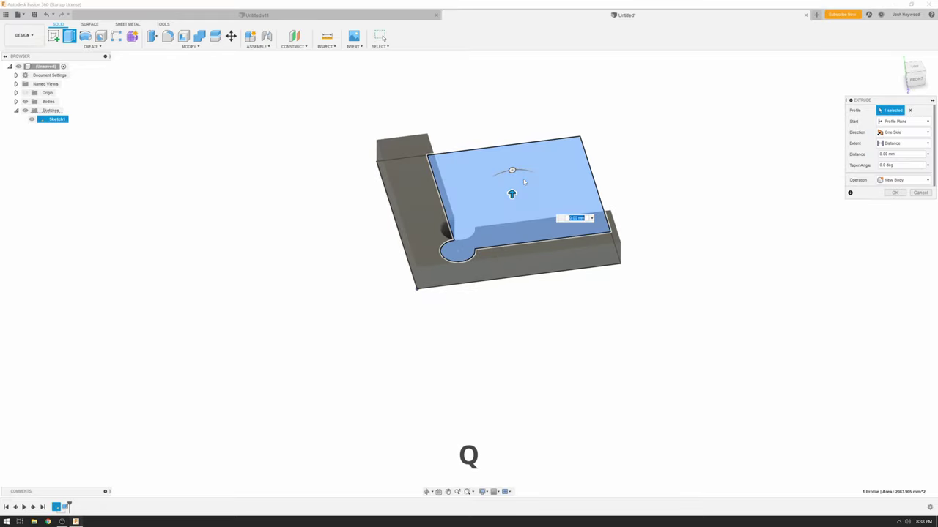
type("4")
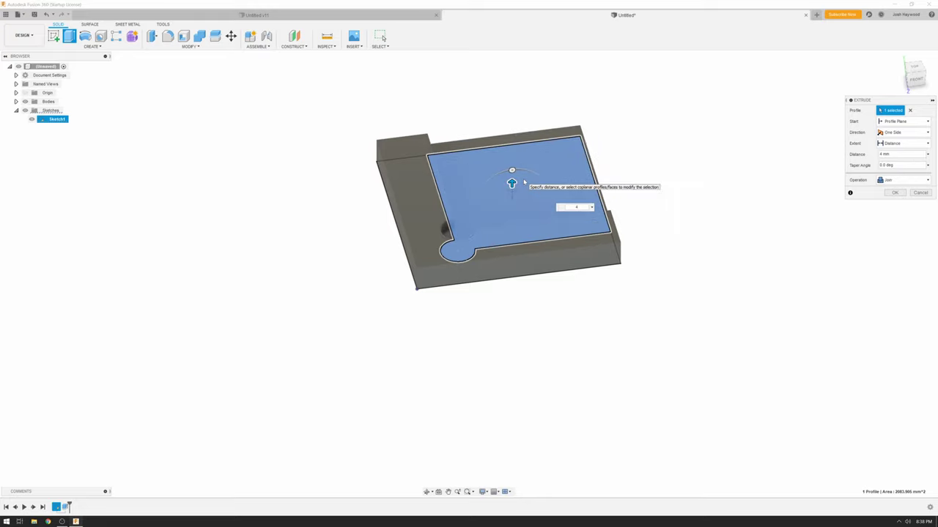
key("Return")
middle_click_drag(643, 277, 554, 274, "shift")
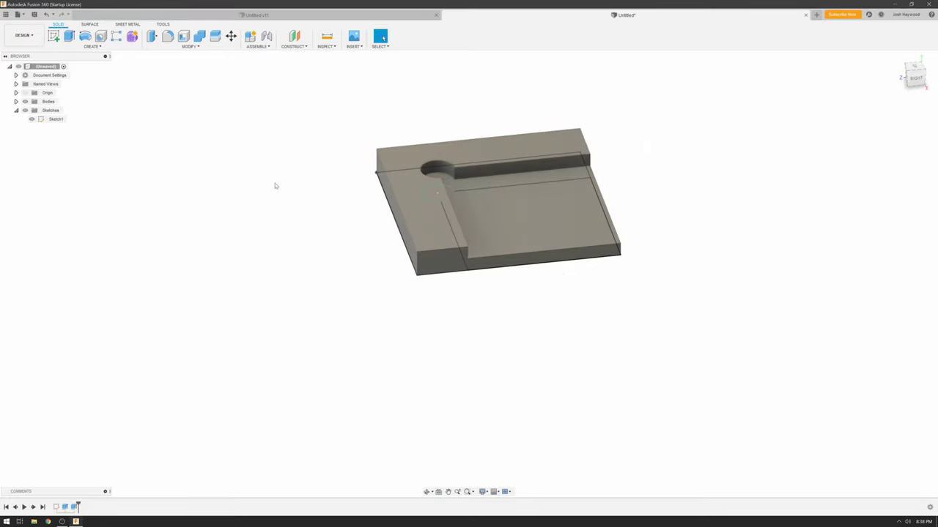
Step: Fillet the plate's four vertical corner edges at 3 mm
left_click(31, 119)
key("F6")
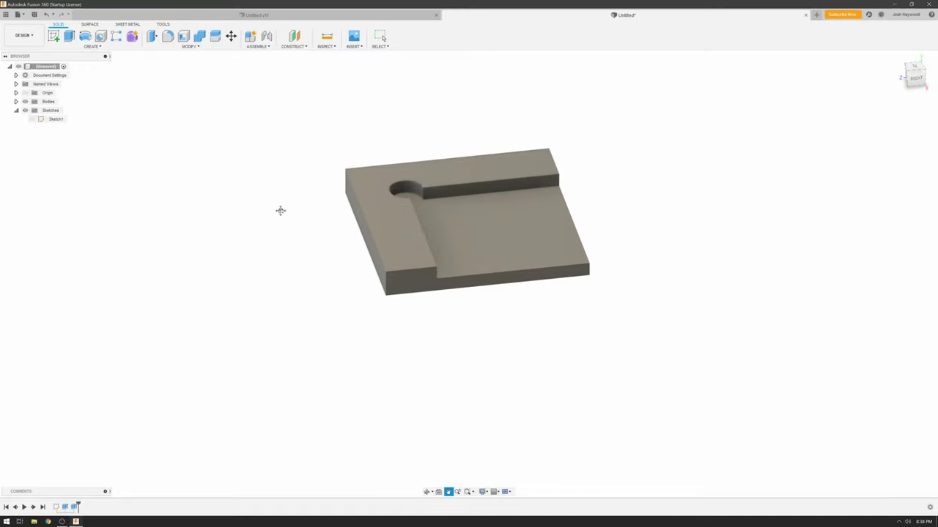
middle_click_drag(256, 230, 268, 226, "shift")
middle_click_drag(459, 243, 452, 290, "shift")
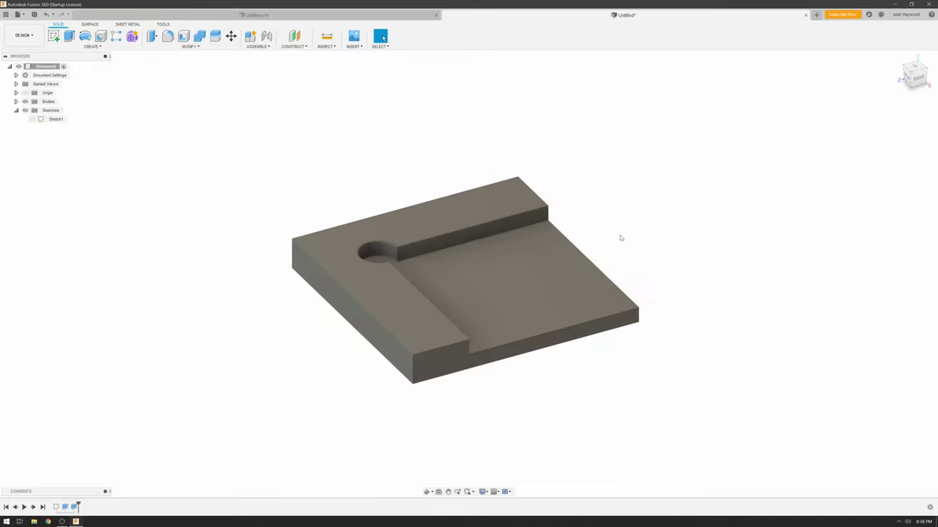
type("sfi")
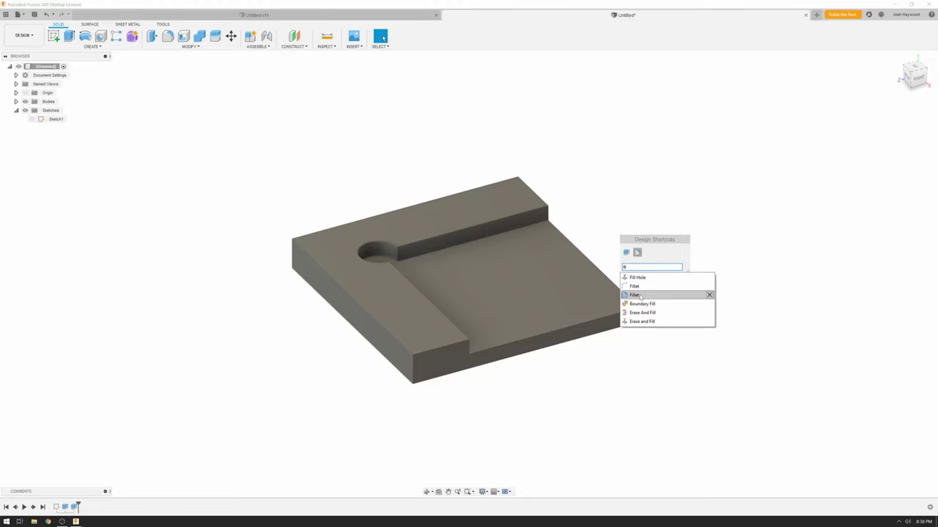
left_click(641, 295)
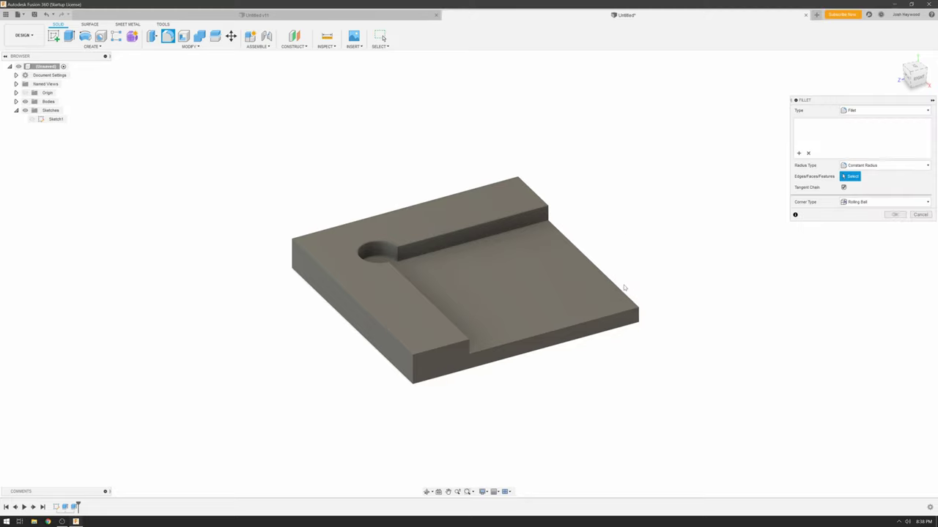
left_click(412, 372)
left_click(293, 253)
left_click(518, 192)
left_click(638, 316)
type("3")
key("Return")
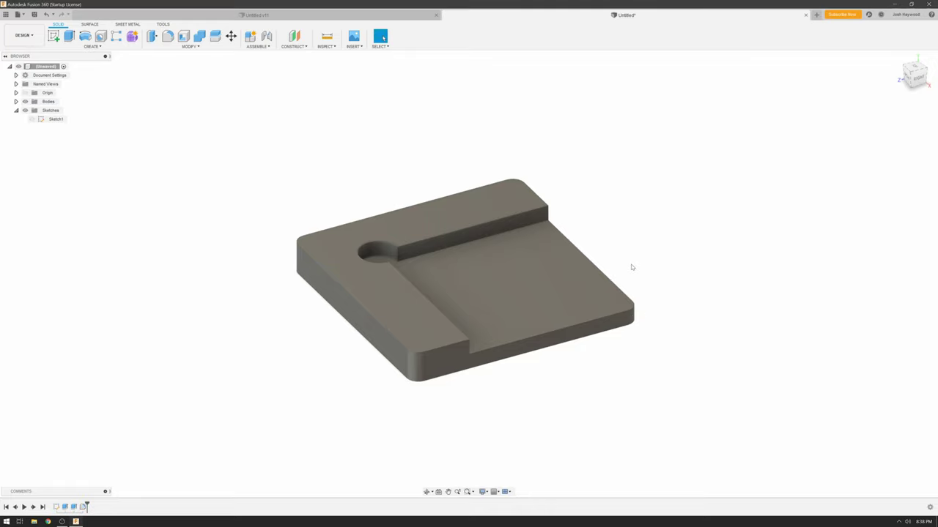
Step: Fillet the two edges where the hole meets the pocket at 10 mm
middle_click_drag(407, 277, 396, 256, "shift")
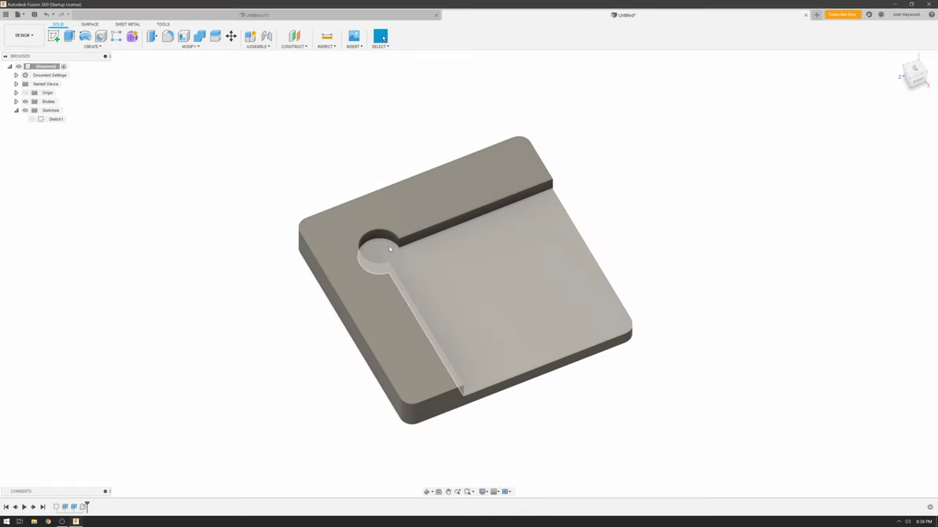
key("s")
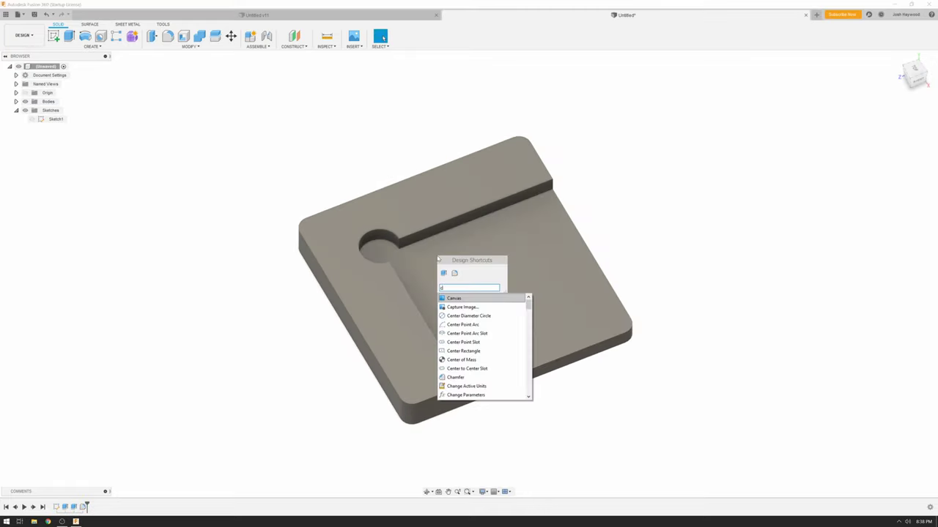
type("fil")
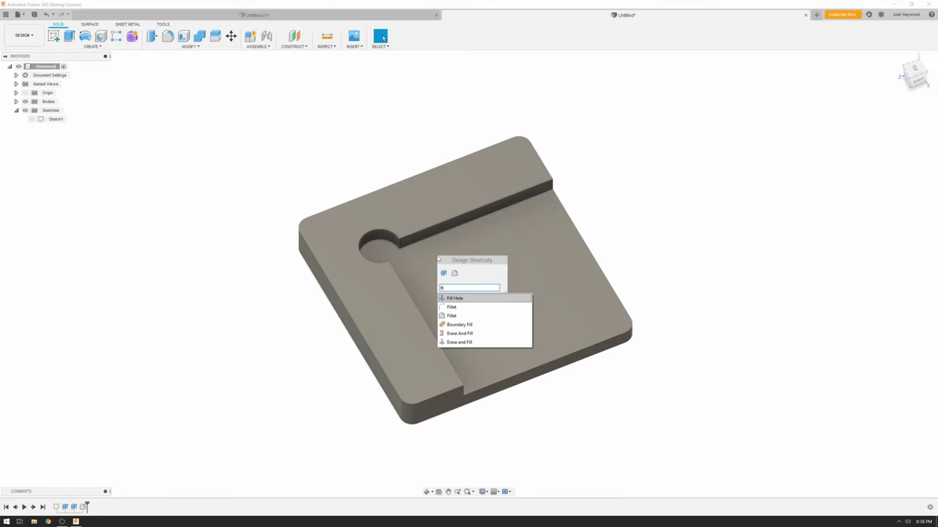
left_click(451, 307)
left_click(389, 268)
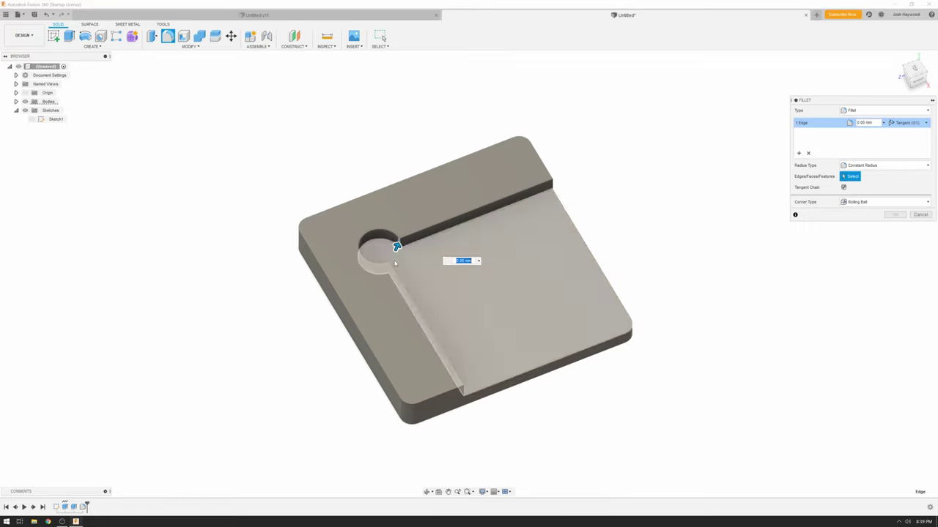
left_click(402, 264)
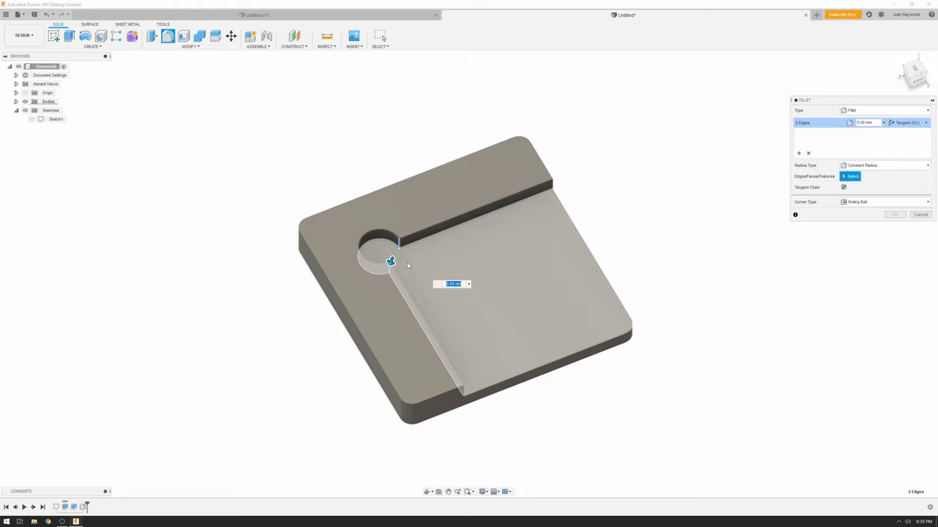
type("10")
key("Return")
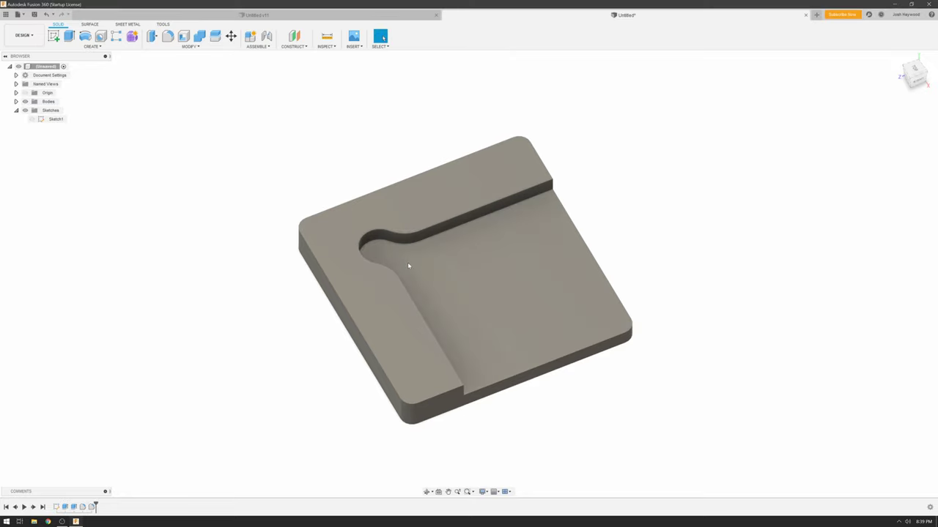
mouse_move(554, 418)
middle_mouse_down("shift")
mouse_move(546, 391)
mouse_move(470, 382)
mouse_move(330, 400)
middle_mouse_up("shift")
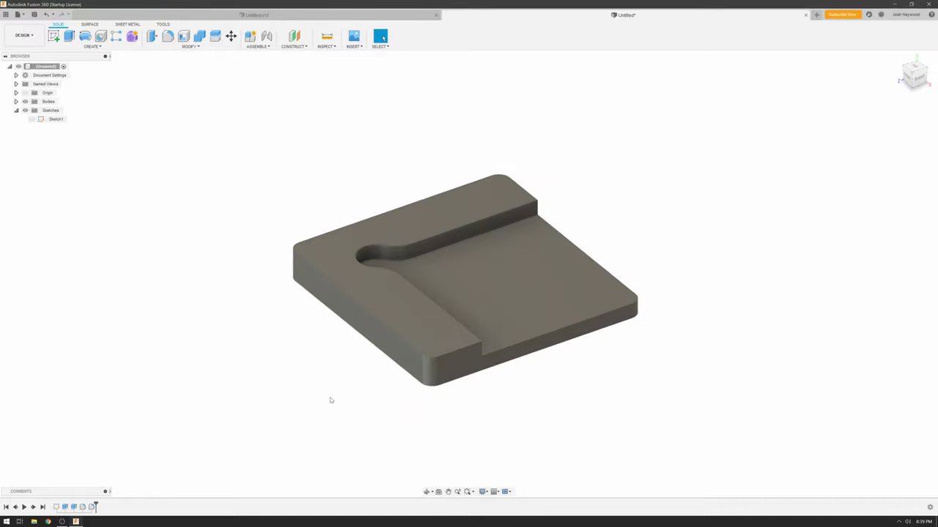
Step: Switch to the Manufacture workspace and create a new setup
left_click(23, 36)
left_click(23, 104)
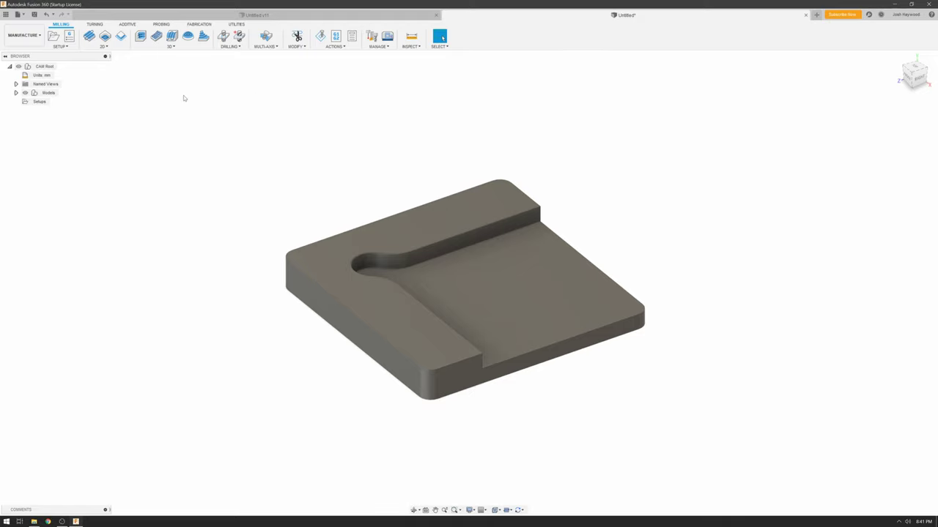
left_click(59, 47)
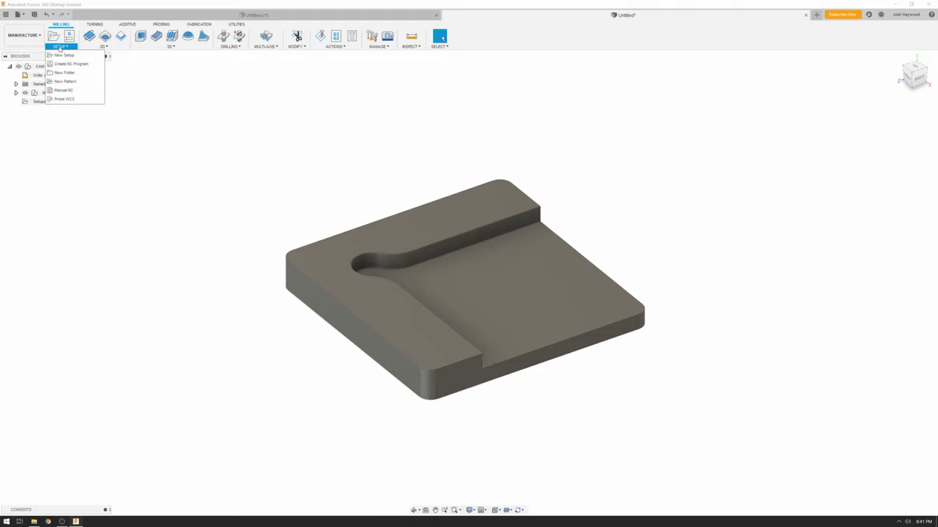
left_click(63, 58)
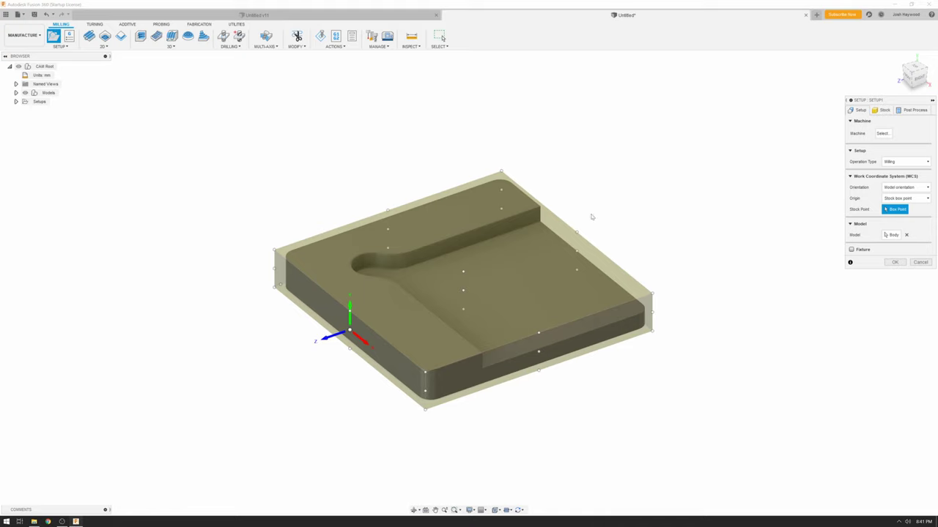
Step: Orient the setup with a vertical edge as Z, the front bottom edge as X, origin at the stock's front corner
left_click(894, 188)
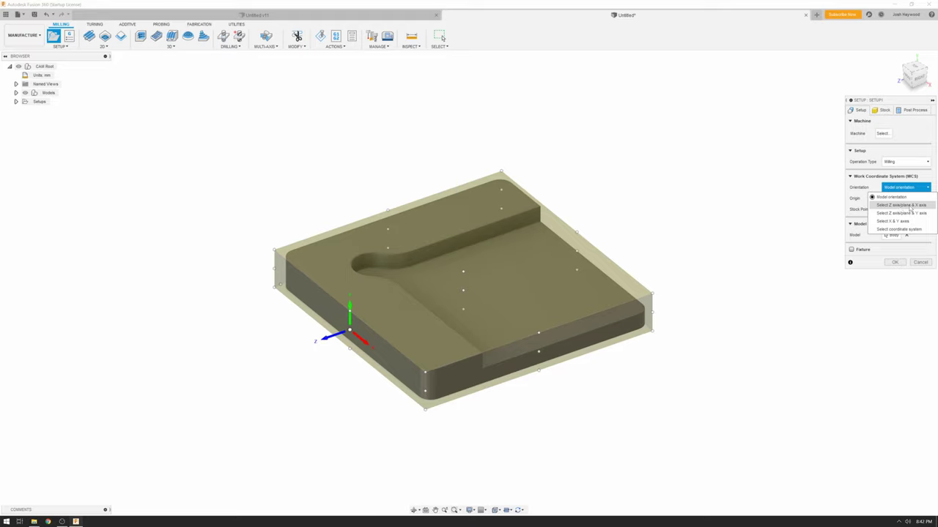
left_click(902, 205)
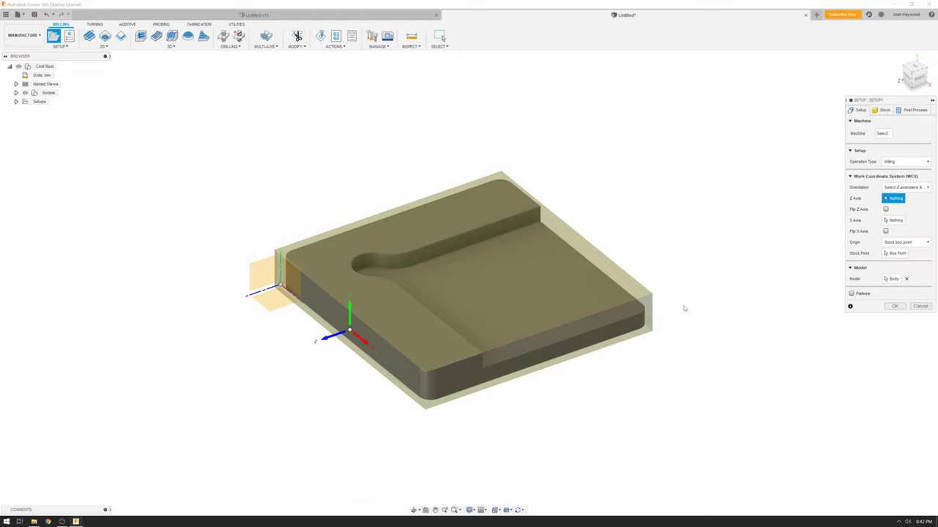
left_click(645, 316)
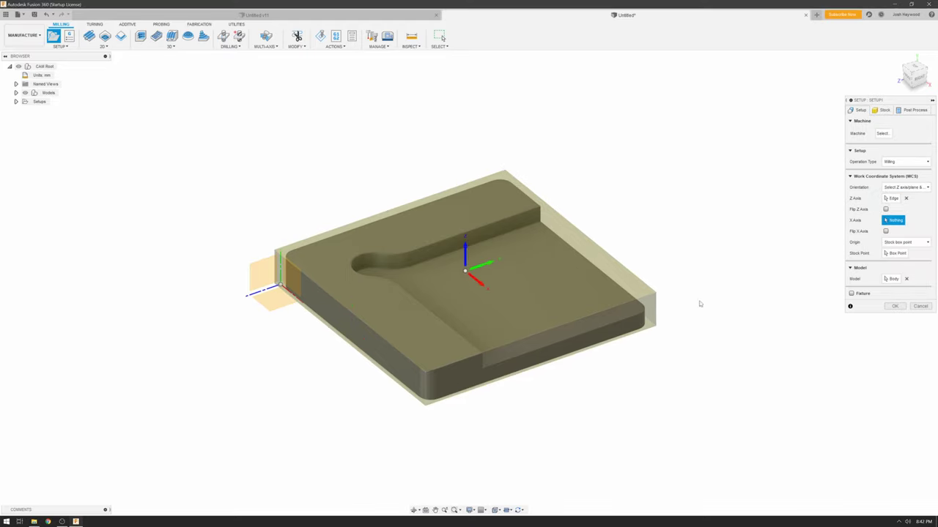
left_click(555, 347)
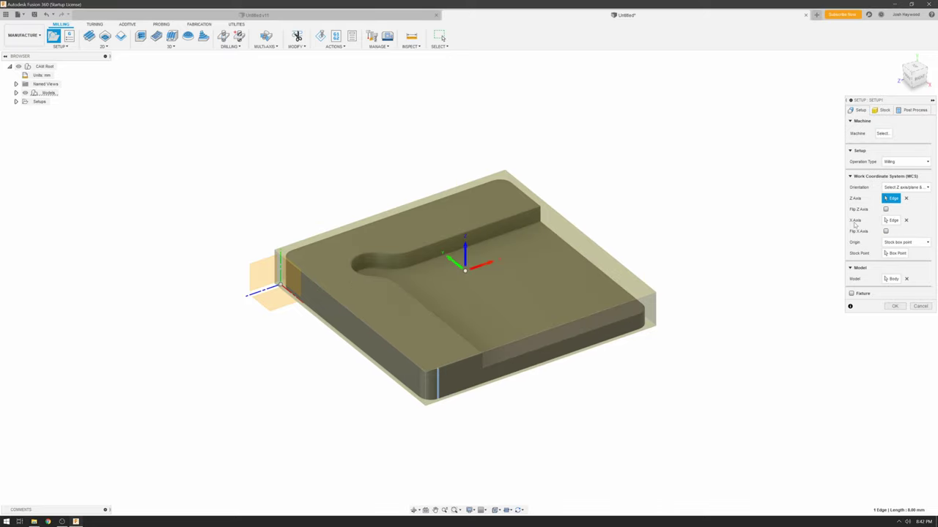
left_click(894, 253)
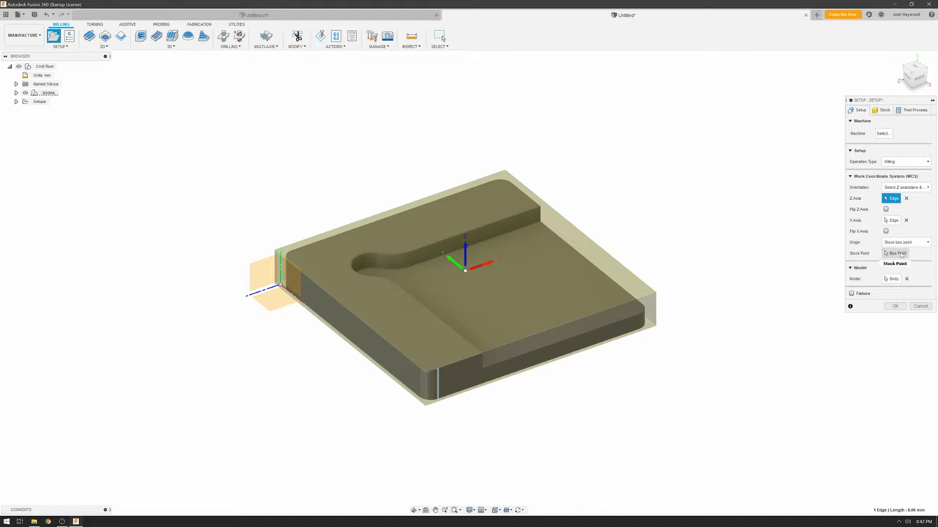
left_click(425, 373)
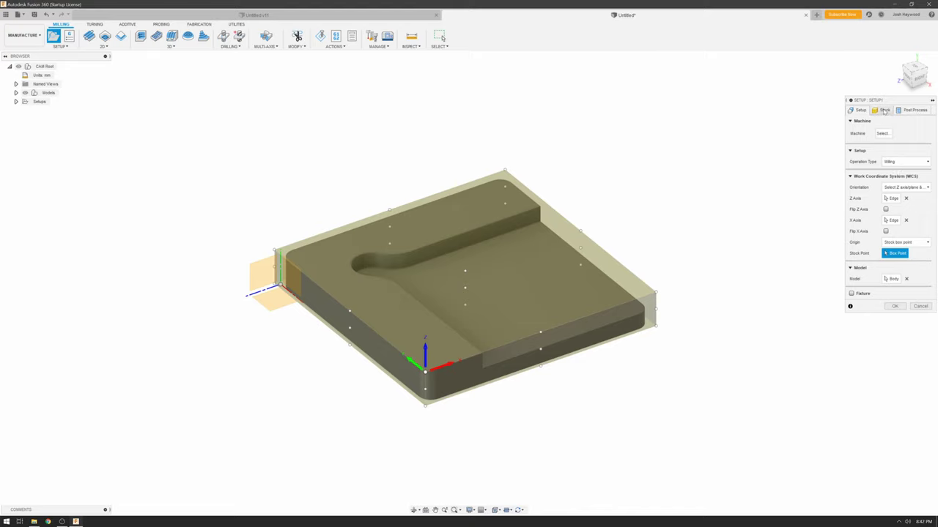
left_click(884, 111)
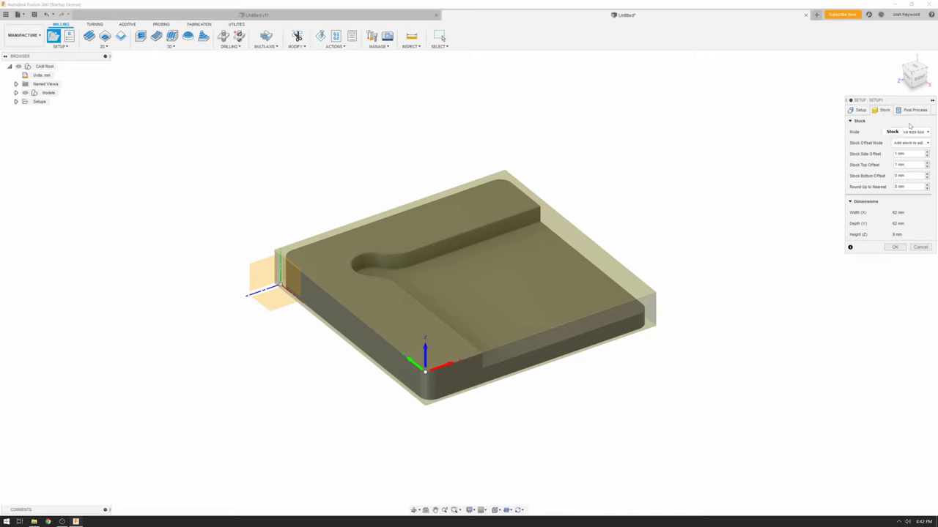
Step: Make the stock a fixed size box, 100 mm wide and deep, 9.62 mm high
left_click(908, 133)
left_click(901, 142)
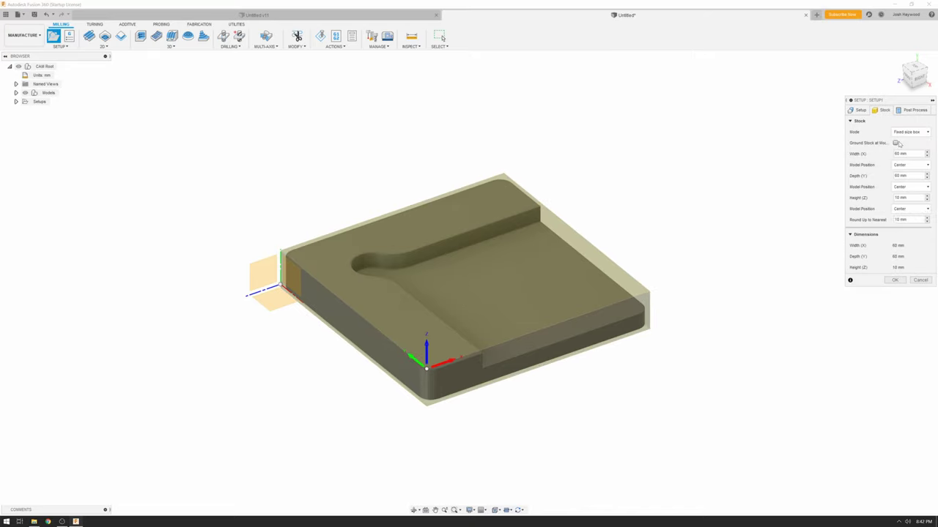
double_click(898, 153)
type("0")
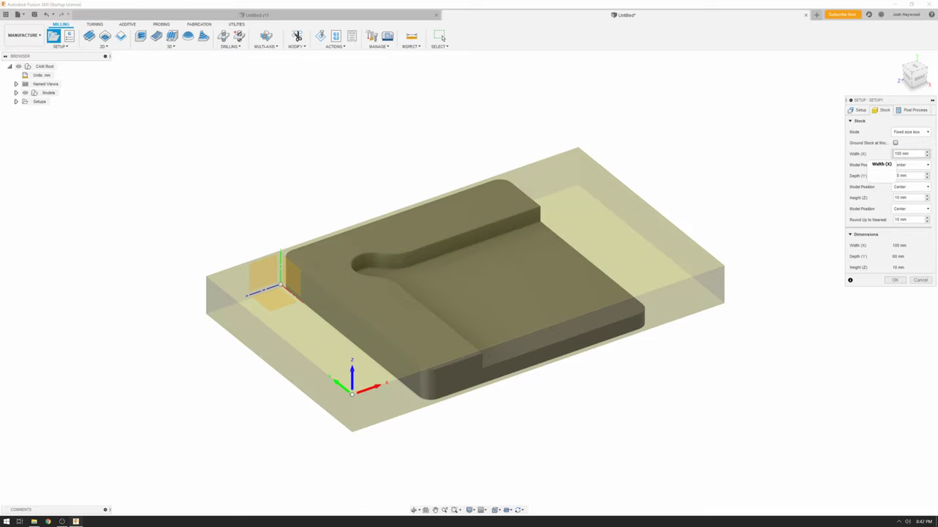
double_click(896, 176)
type("100")
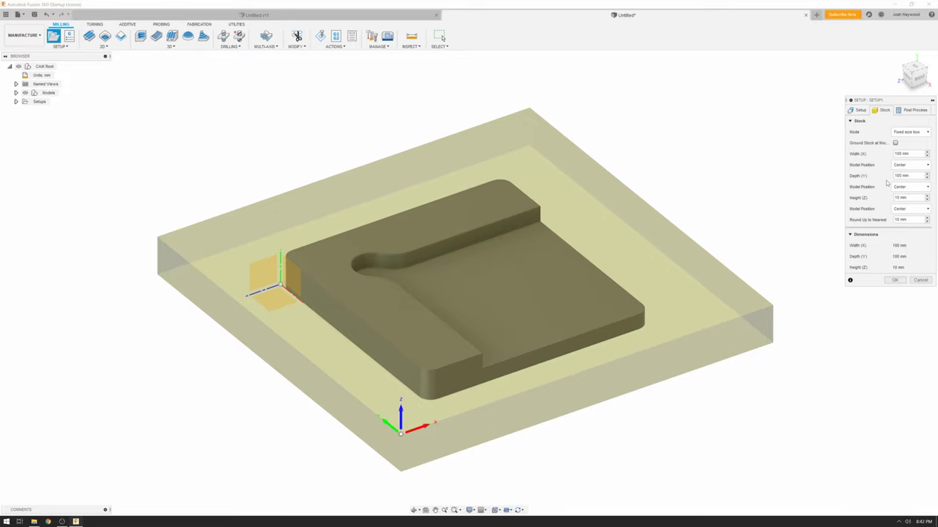
double_click(899, 198)
type("8")
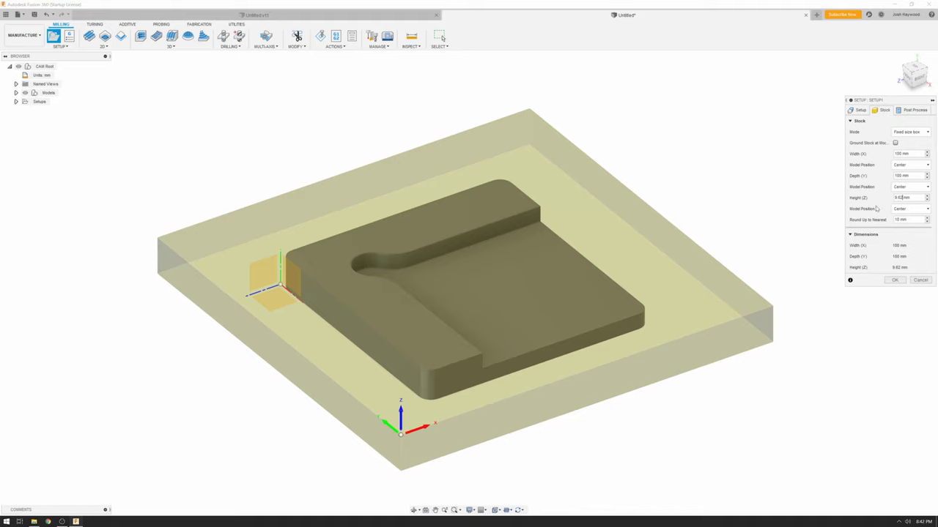
Step: Position the model 0 mm offset from the stock bottom and check it from the side
mouse_move(603, 314)
middle_mouse_down("shift")
mouse_move(551, 320)
mouse_move(550, 339)
middle_mouse_up("shift")
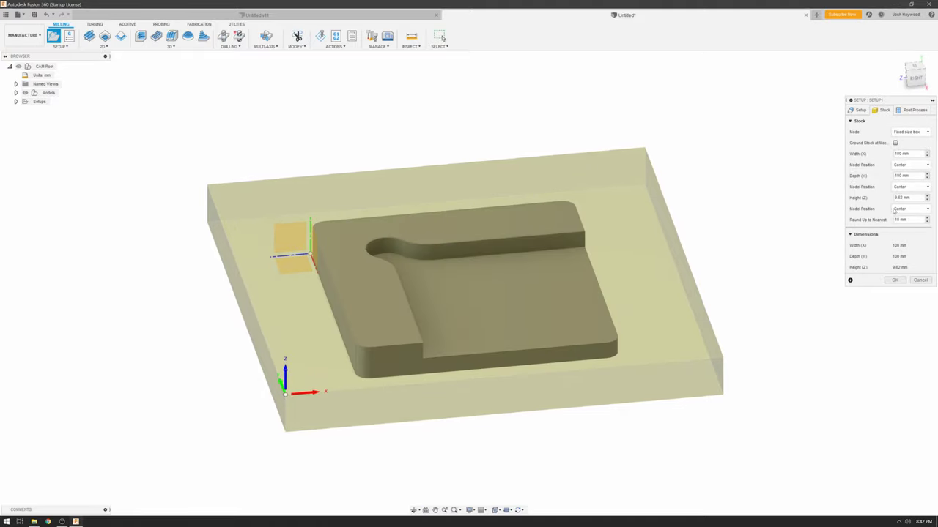
left_click(896, 209)
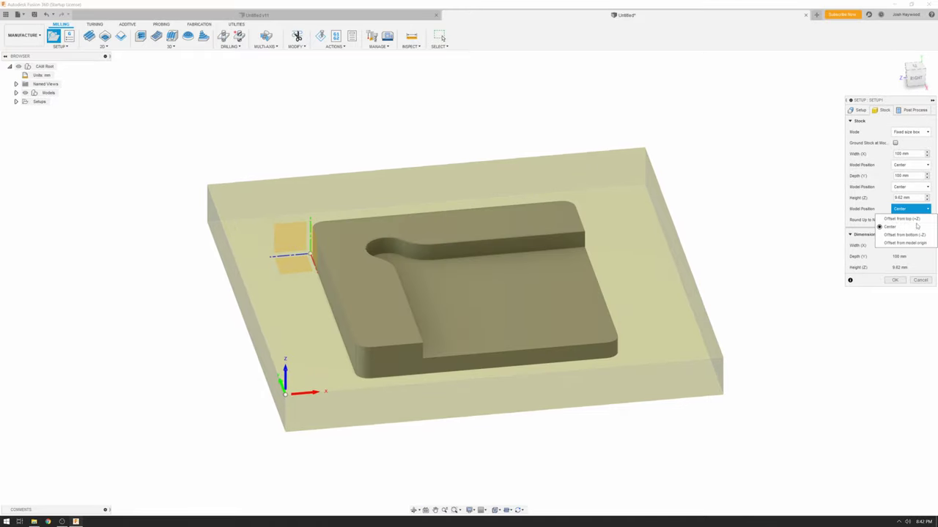
left_click(904, 234)
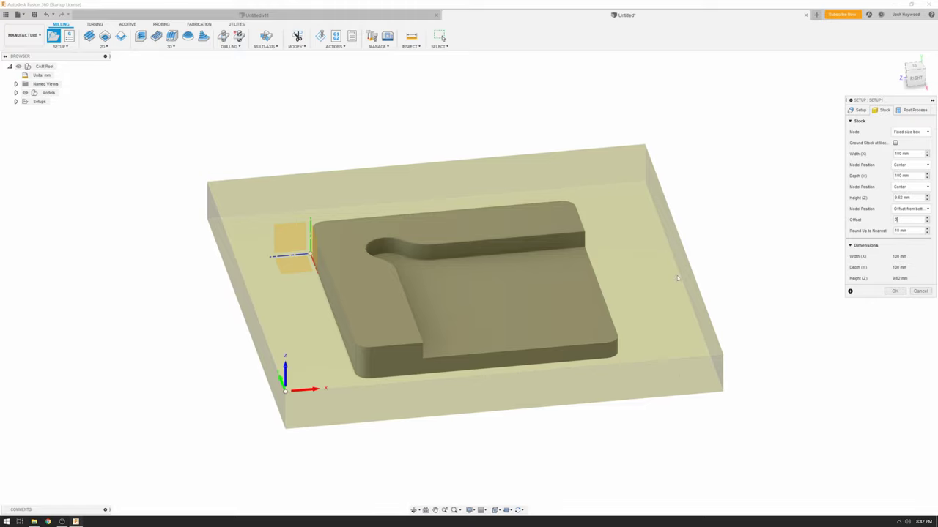
left_click(919, 77)
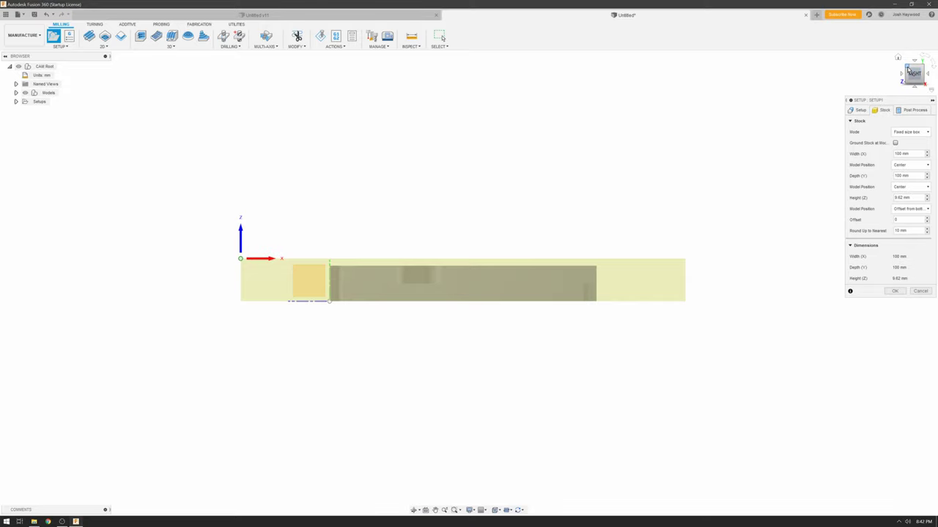
left_click(908, 68)
left_click(901, 166)
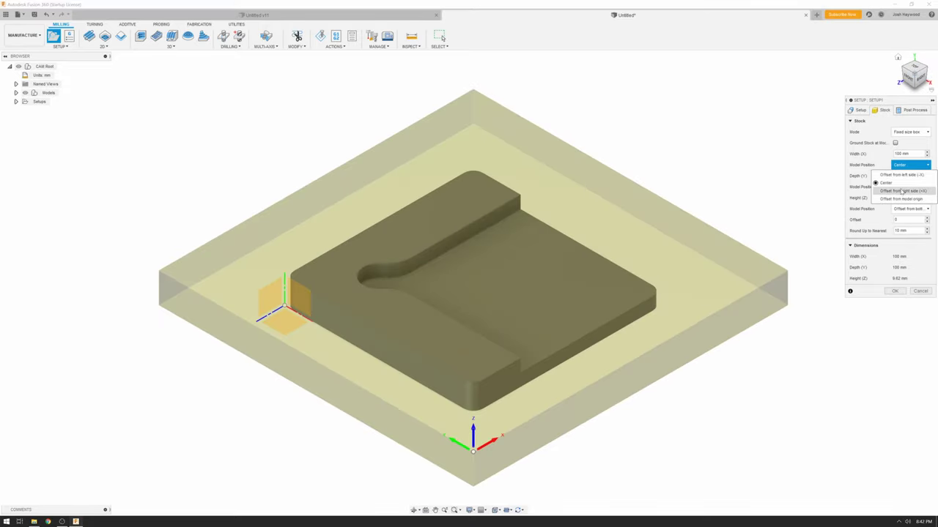
Step: Offset the model 10 mm from the stock's left side and front side
left_click(901, 175)
double_click(895, 175)
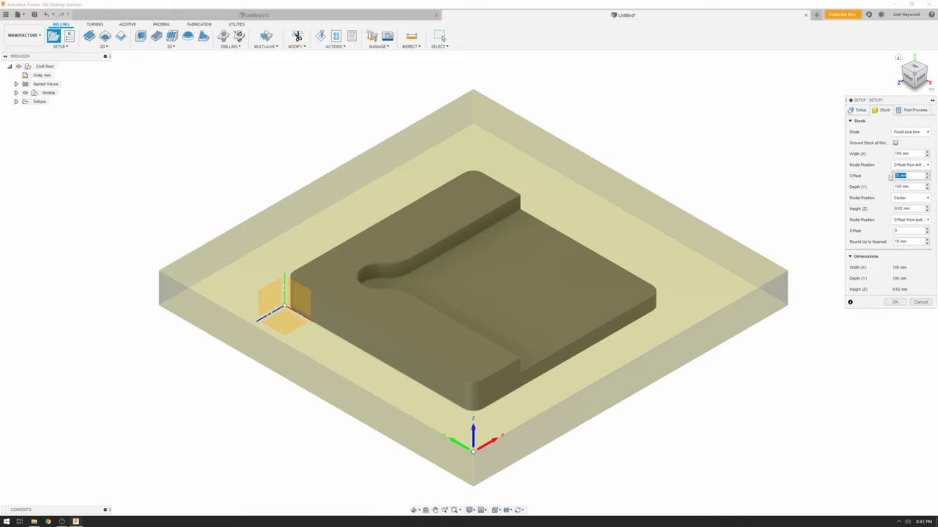
type("10")
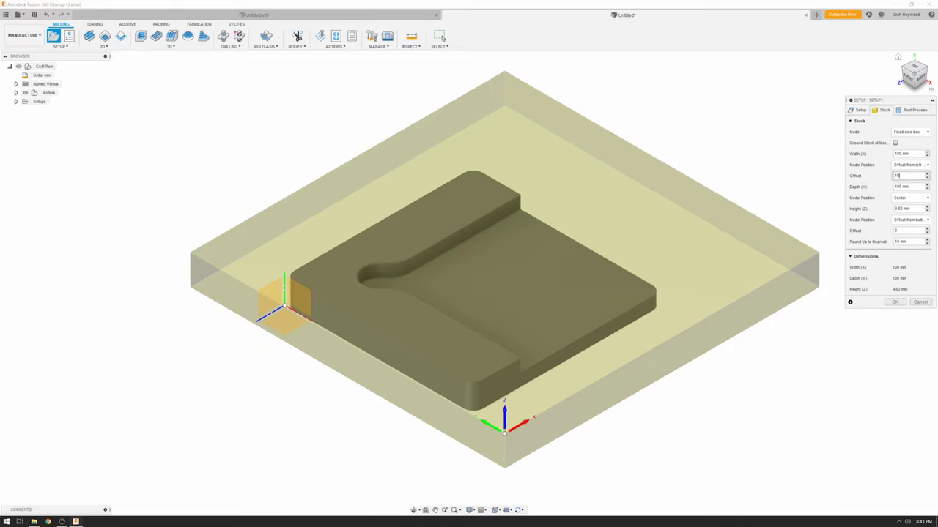
left_click(908, 198)
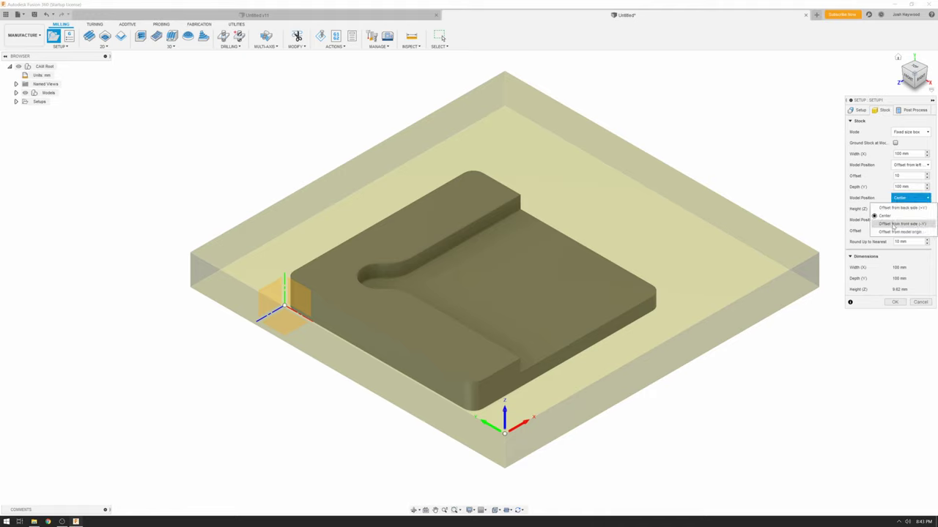
left_click(892, 224)
type("5")
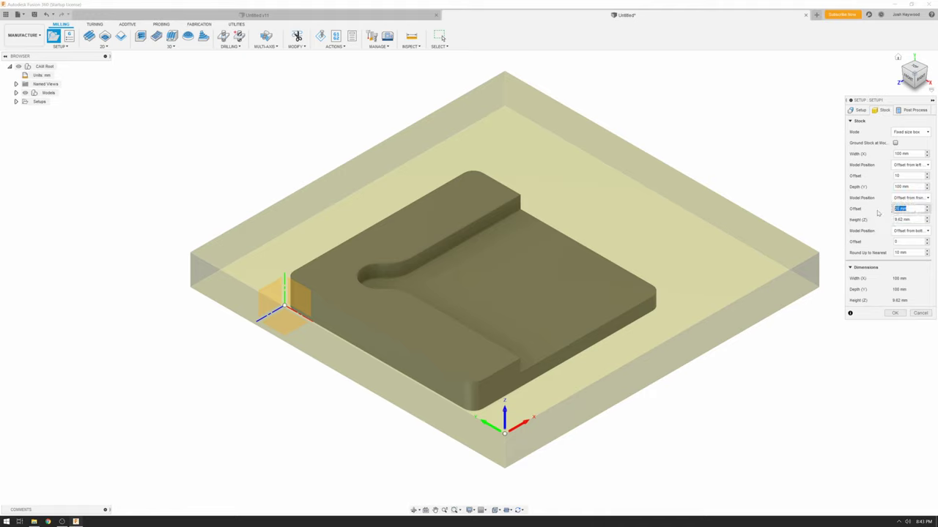
type("10")
key("Return")
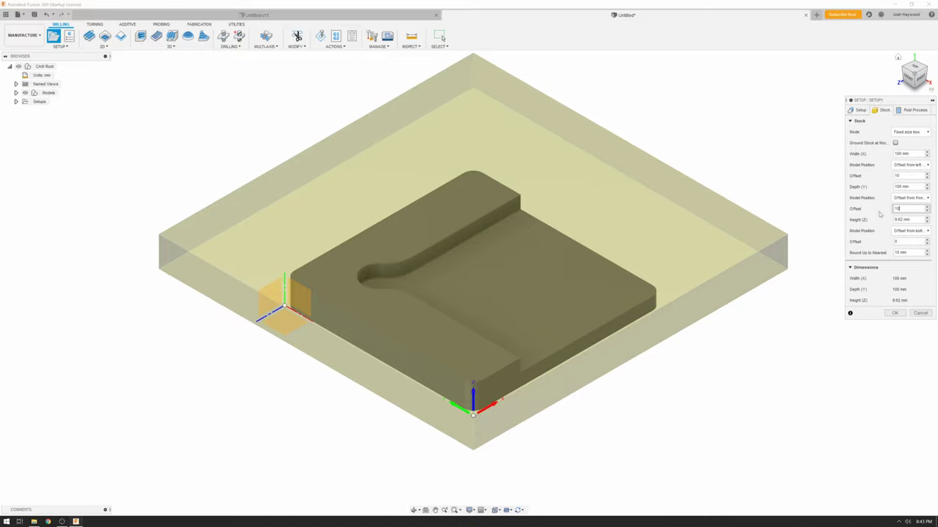
Step: Inspect the stock placement from top and corner views, then confirm Setup1
left_click(916, 67)
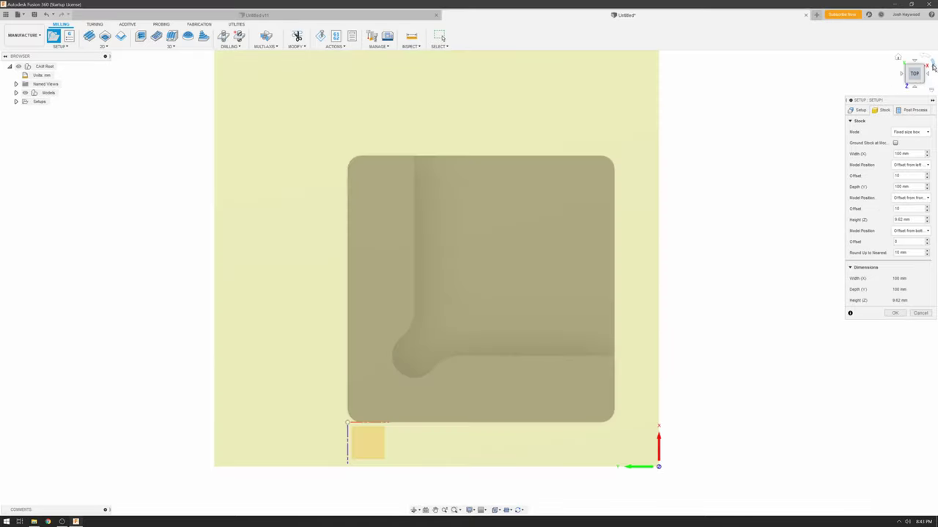
left_click(932, 66)
left_click(907, 80)
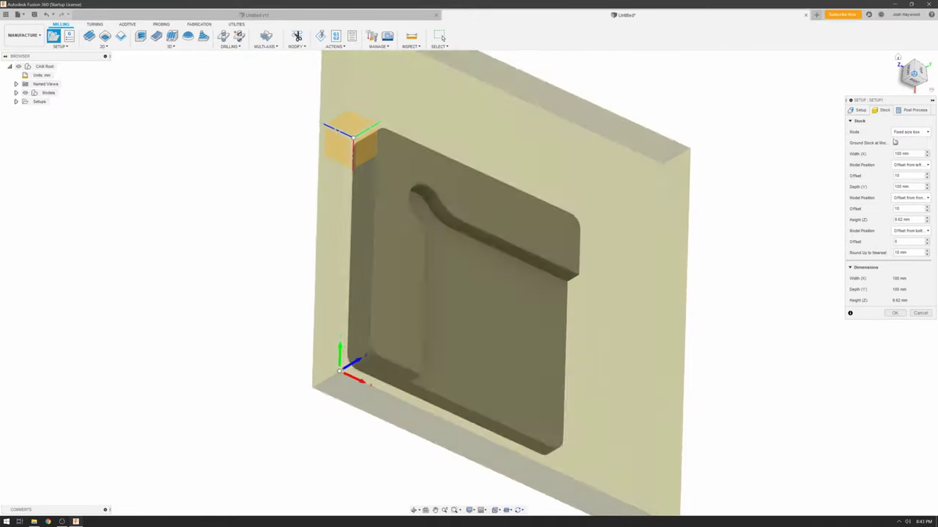
left_click(898, 58)
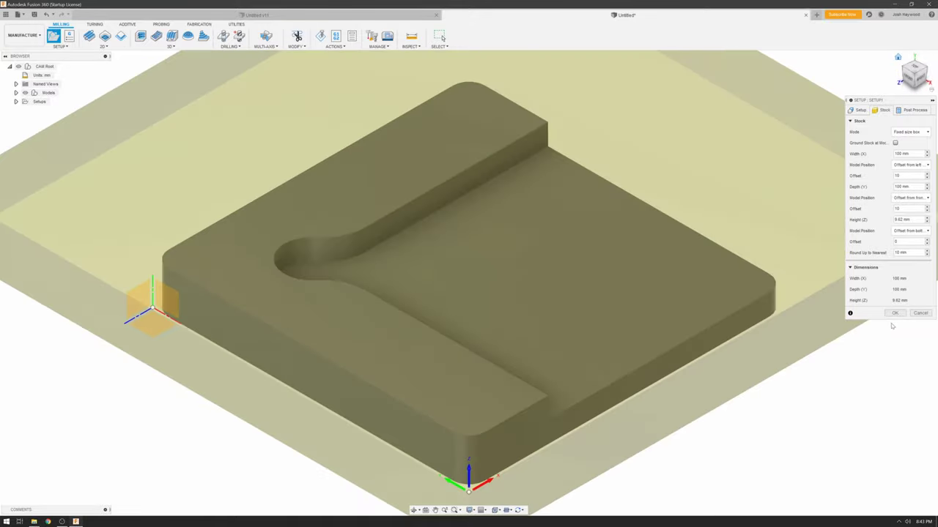
left_click(895, 313)
scroll(637, 322, "down", 5)
middle_click_drag(607, 320, 535, 324)
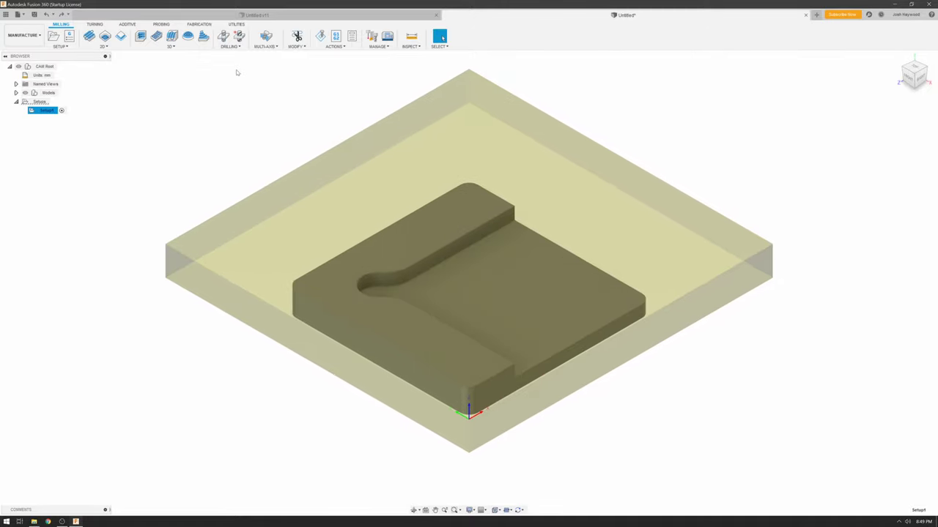
left_click(170, 46)
Step: Start an Adaptive Clearing operation with the Aluminium Tested library's Ø6.35 mm flat end mill
left_click(157, 55)
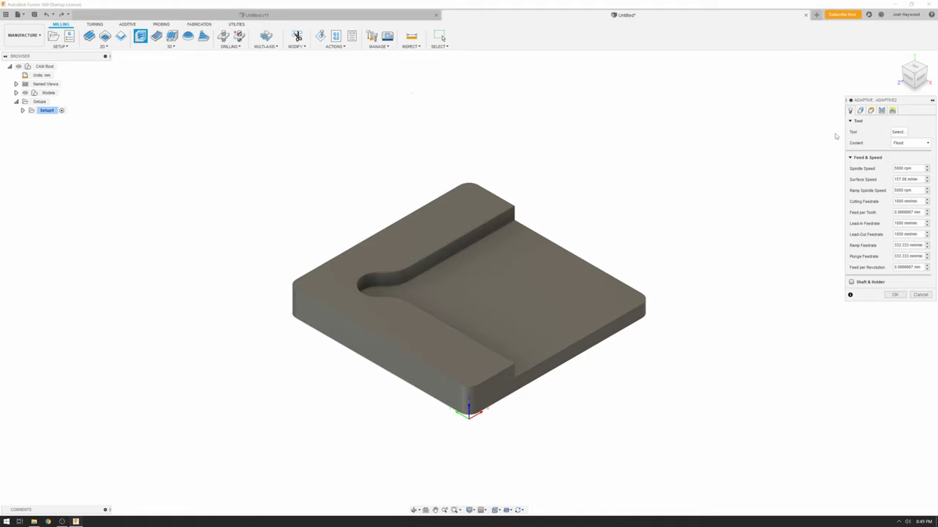
left_click(896, 134)
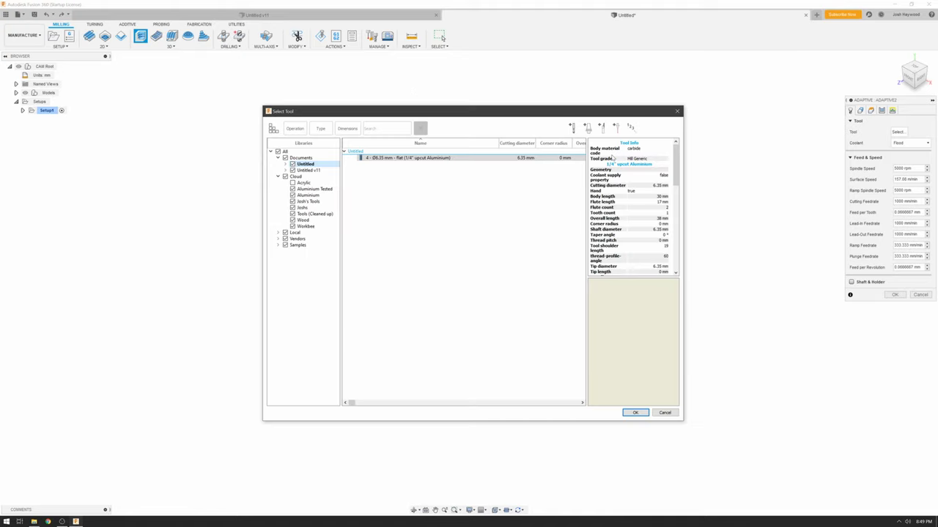
left_click(321, 190)
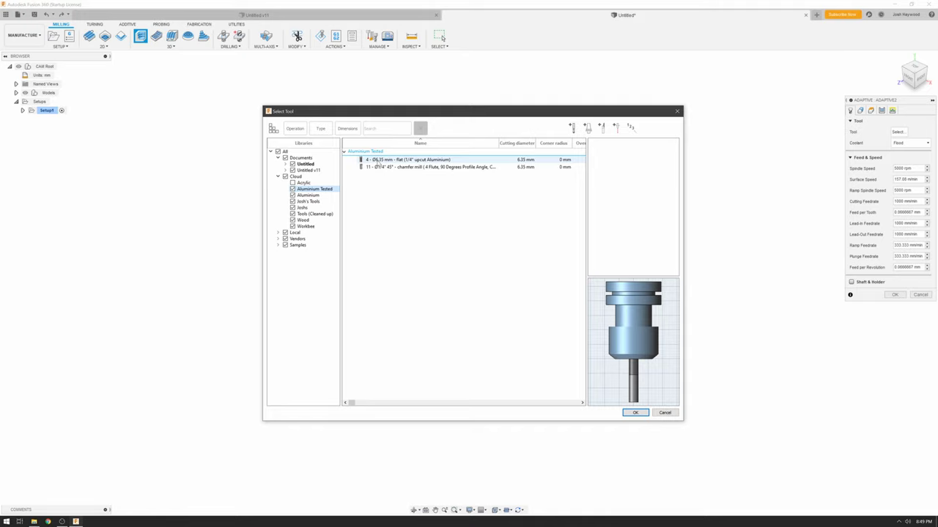
left_click(377, 160)
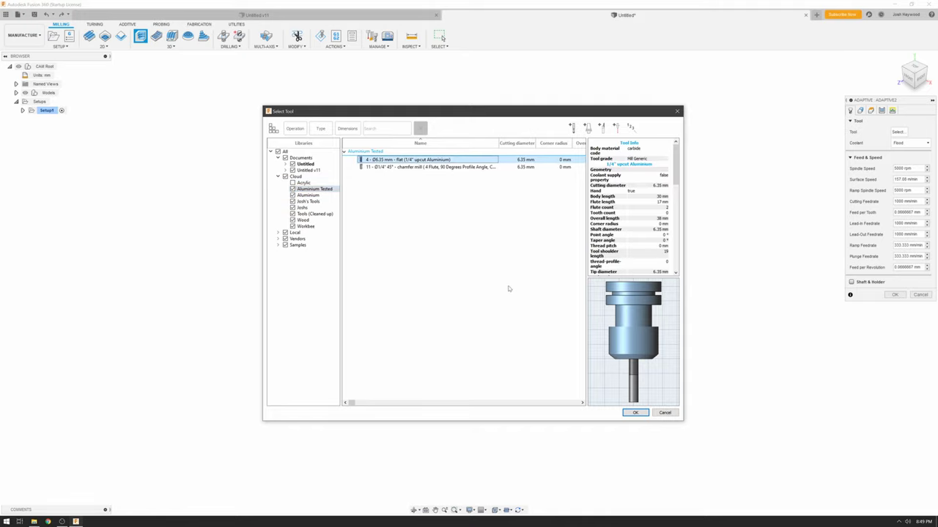
left_click(634, 412)
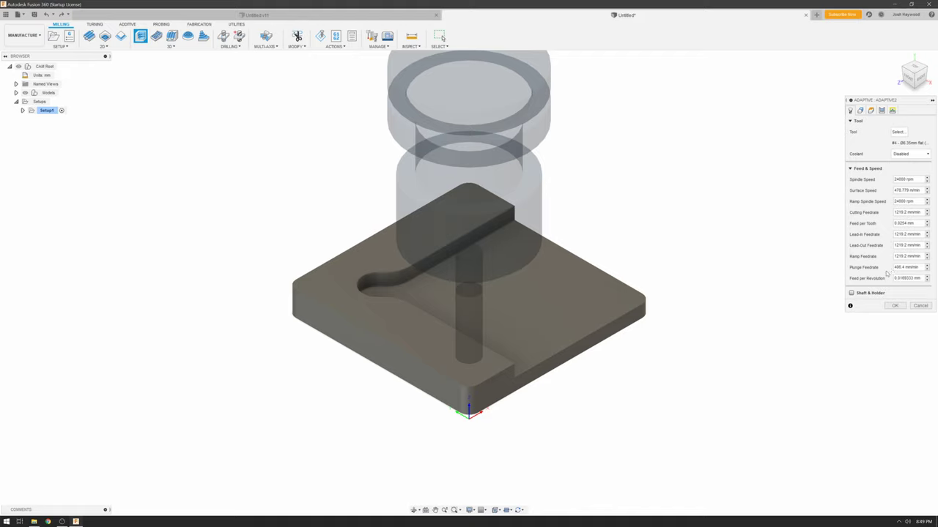
left_click(860, 110)
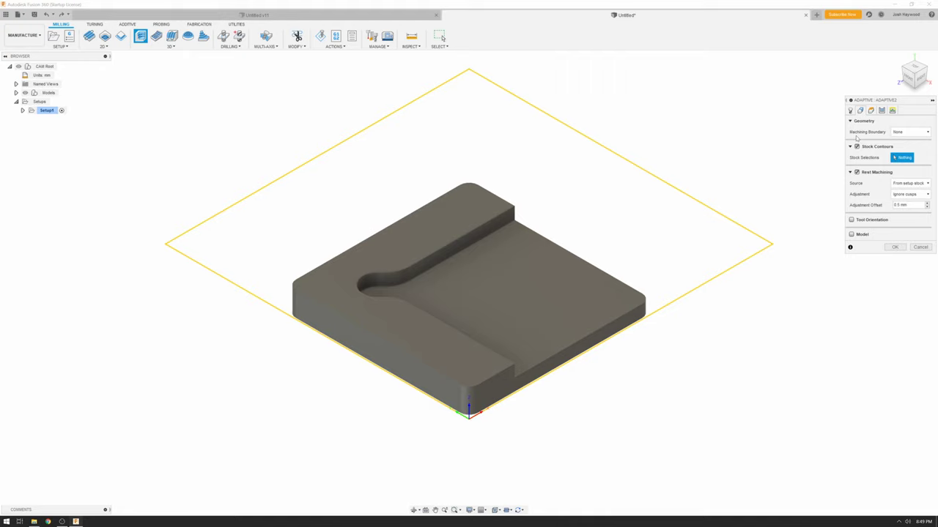
Step: Set the machining boundary to Bounding box with the tool outside the boundary
left_click(903, 133)
left_click(912, 151)
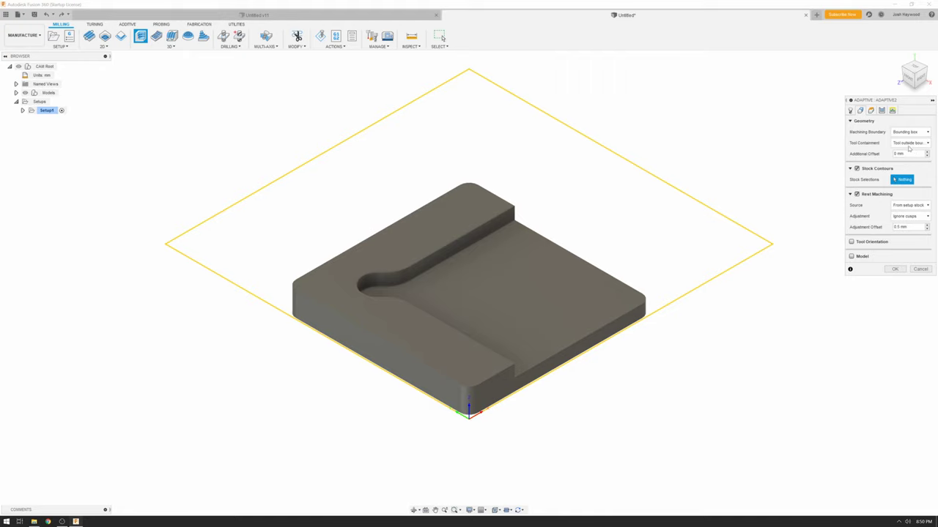
left_click(910, 143)
left_click(906, 169)
Step: Set the bottom height to reference the model top
left_click(881, 111)
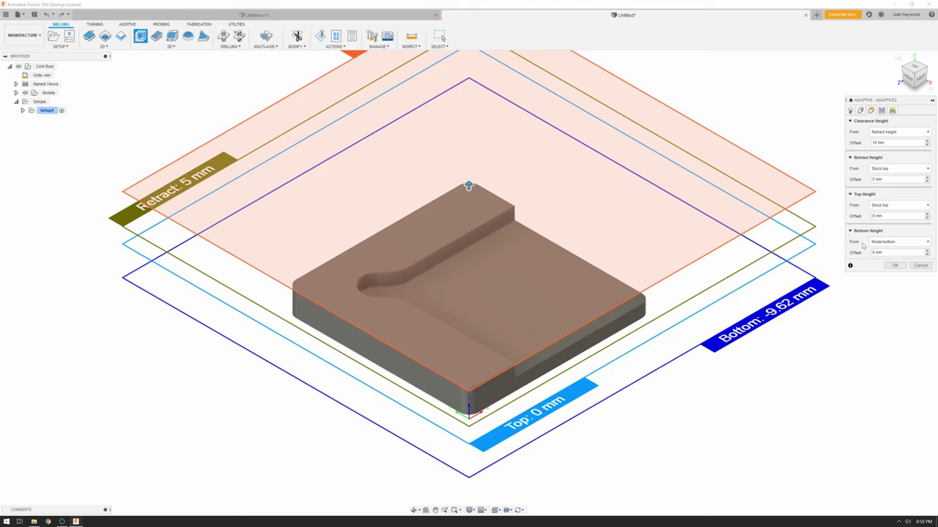
left_click(880, 244)
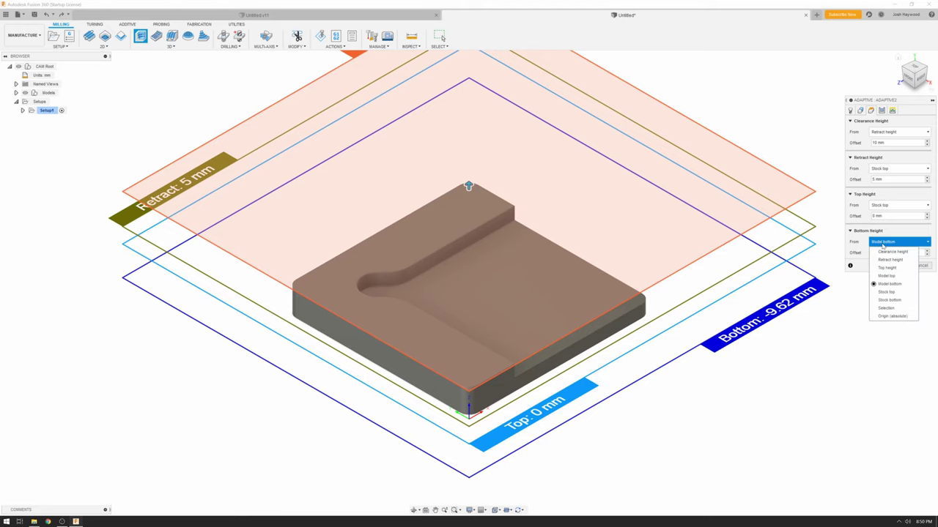
left_click(887, 275)
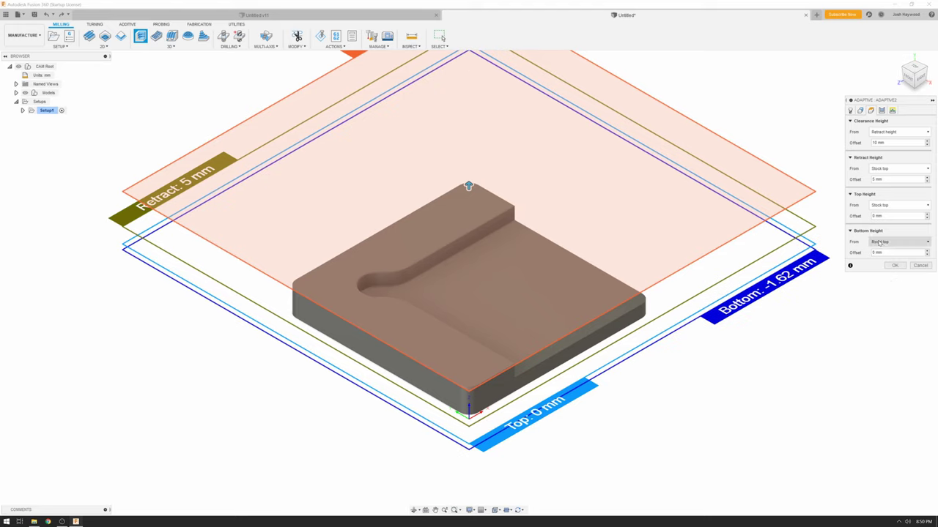
left_click(881, 111)
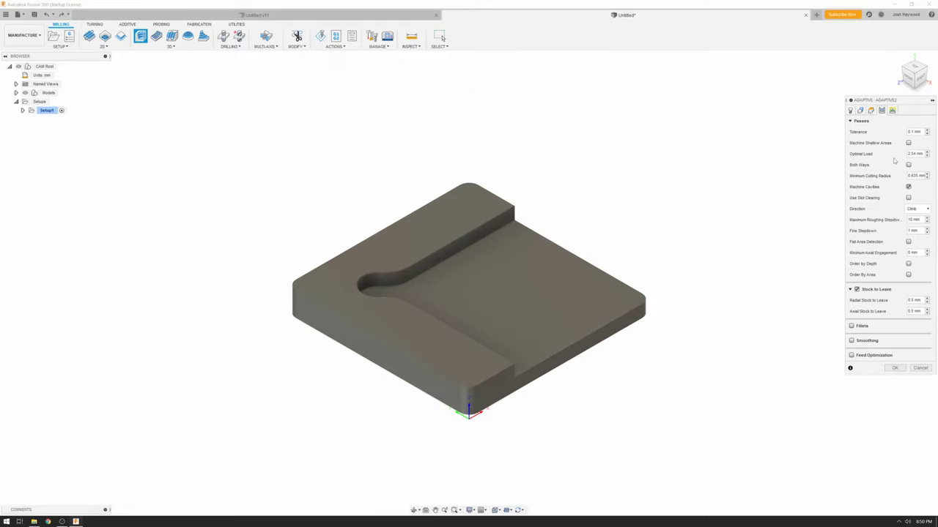
Step: Set a 1 mm optimal load and 1 mm maximum roughing stepdown, with no stock to leave
double_click(916, 153)
type("1")
key("Return")
double_click(913, 219)
type("1")
key("Return")
left_click(857, 289)
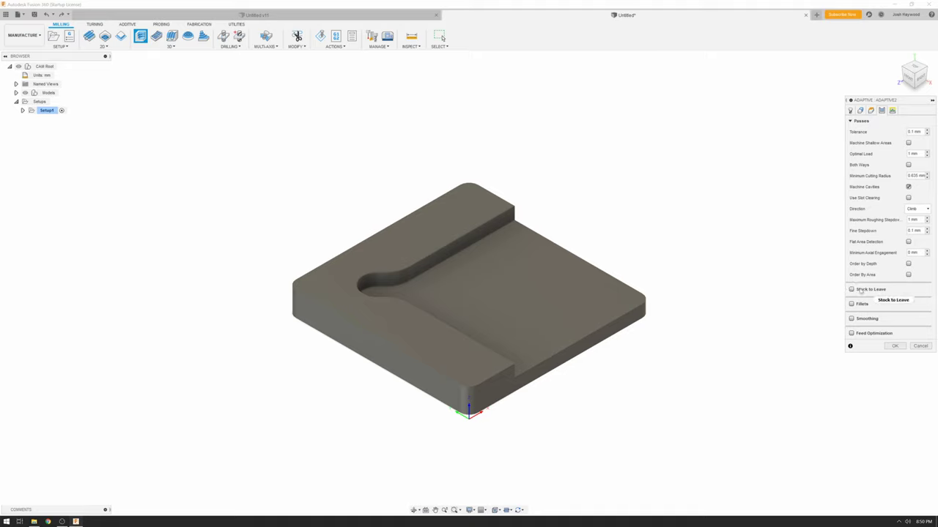
Step: Use minimum retraction with a 3000 mm/min no-engagement feedrate and generate Adaptive2
left_click(892, 111)
left_click(909, 131)
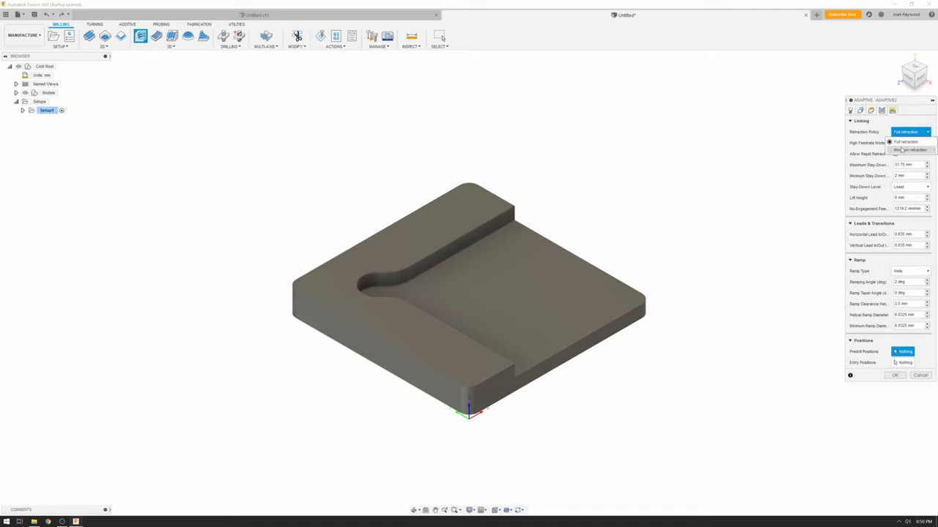
left_click(908, 151)
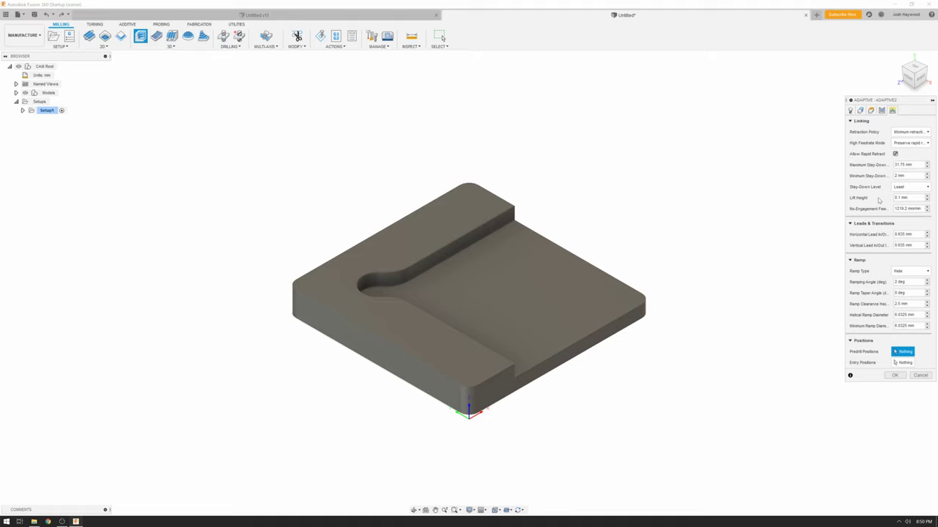
double_click(898, 209)
type("3000")
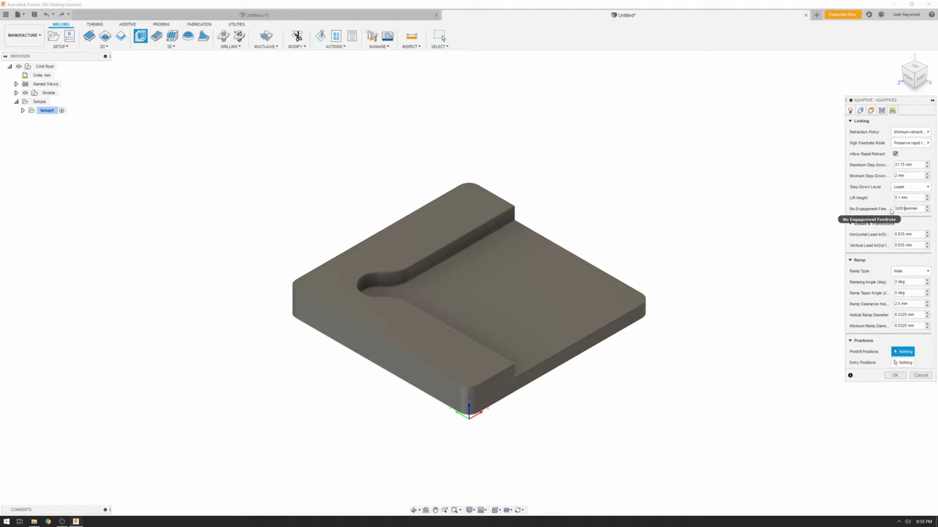
key("Return")
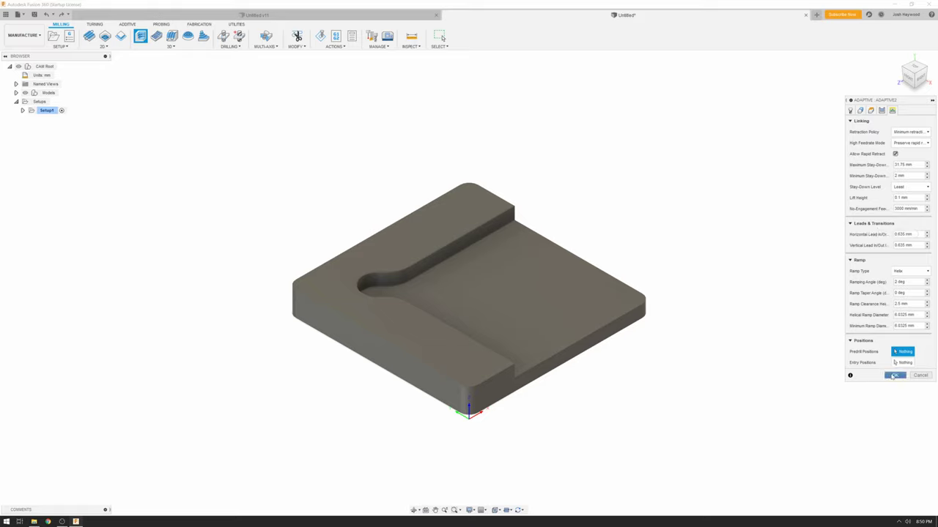
left_click(893, 376)
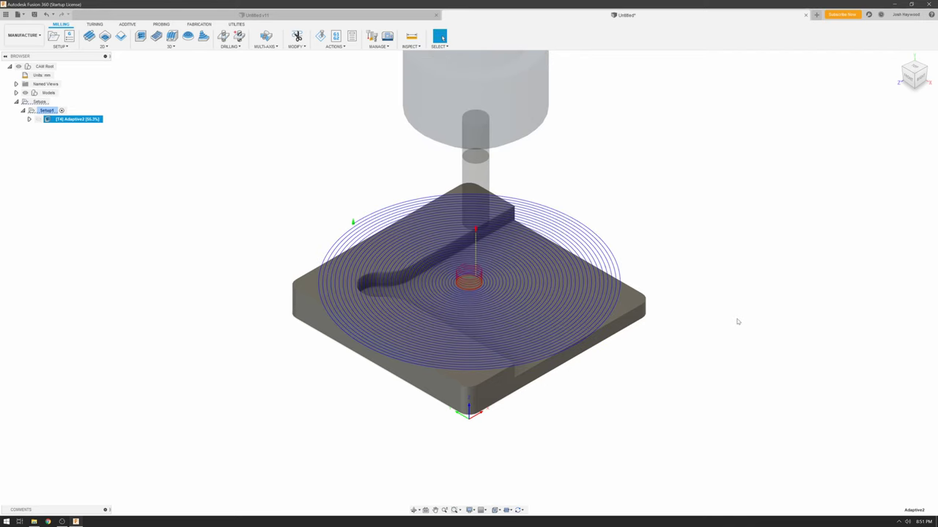
mouse_move(913, 74)
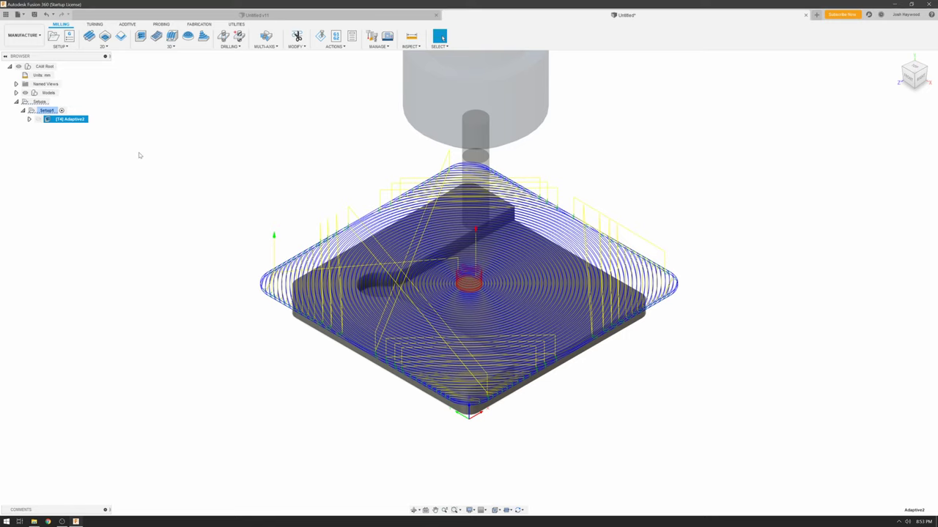
right_click(69, 121)
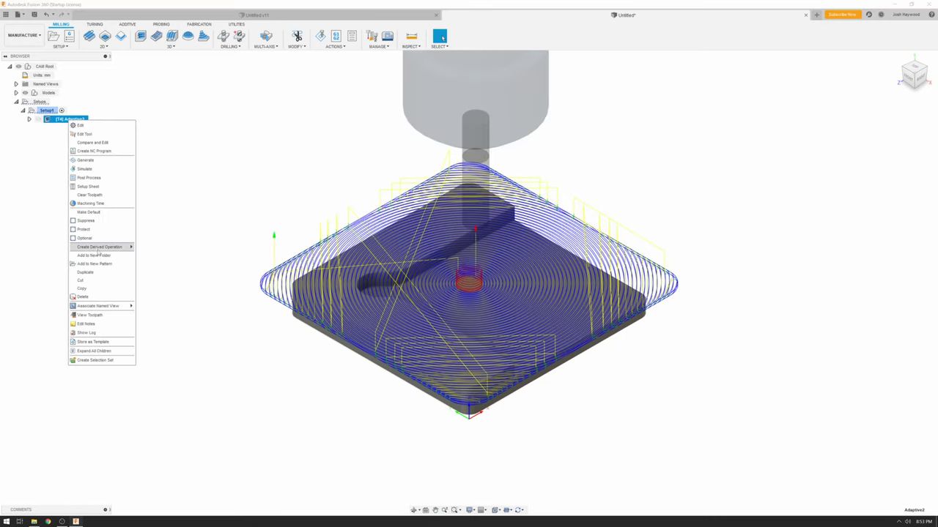
mouse_move(99, 247)
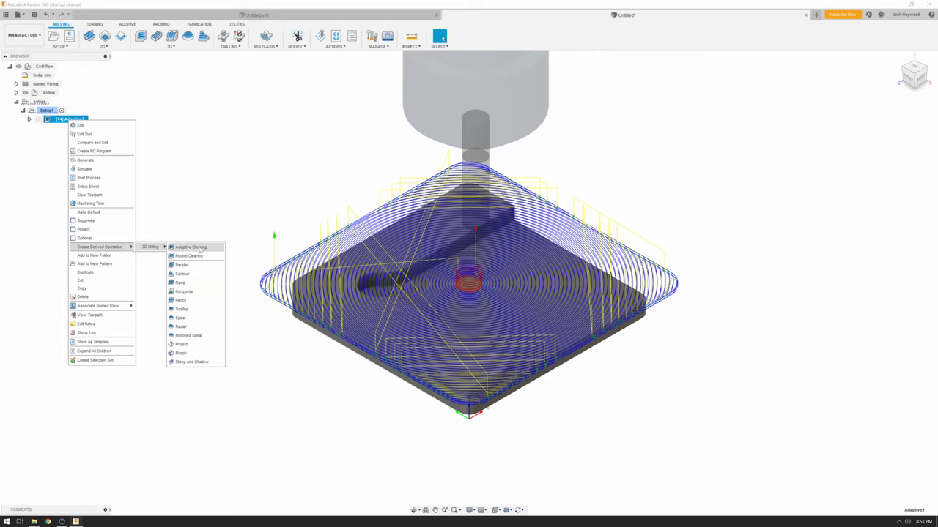
Step: Derive a new Adaptive3 clearing operation from Adaptive2 with additional offset 0
left_click(194, 248)
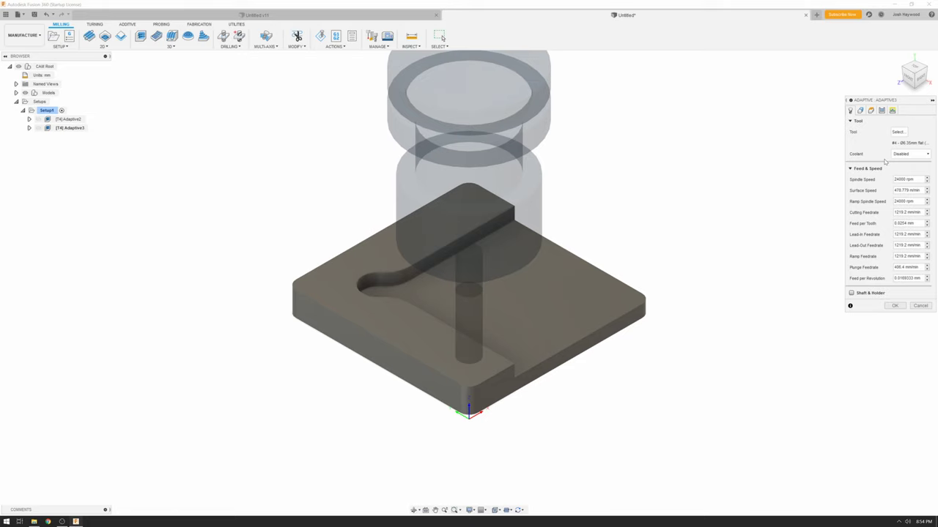
left_click(860, 111)
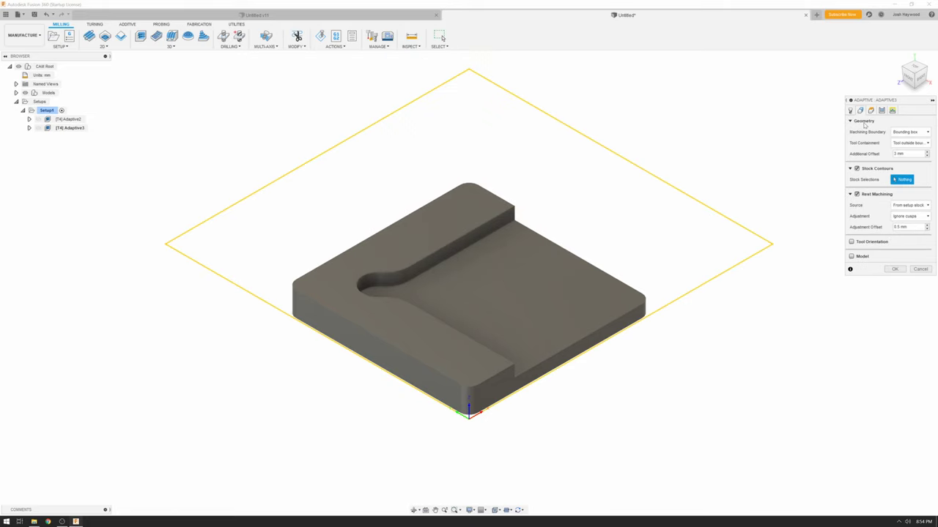
double_click(894, 154)
type("0")
Step: Set Adaptive3 heights from Model top down to the selected lower floor face
left_click(871, 109)
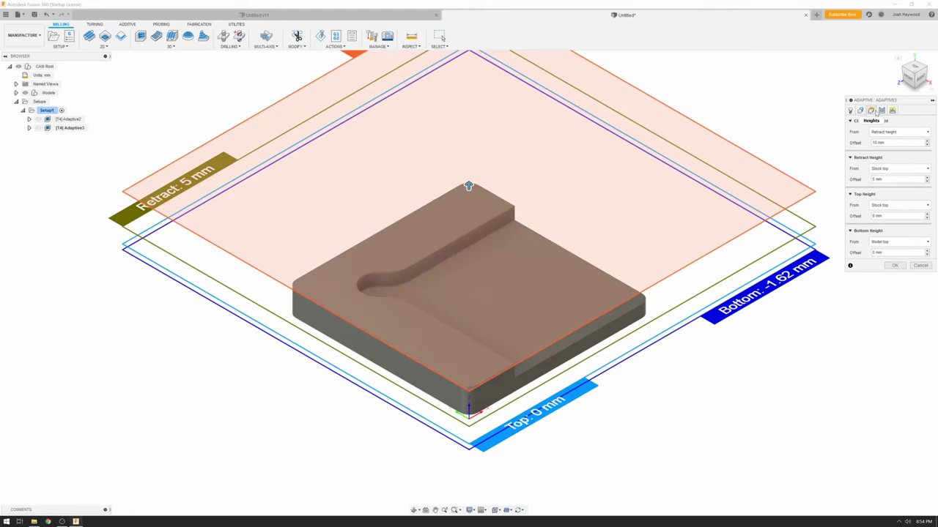
left_click(889, 205)
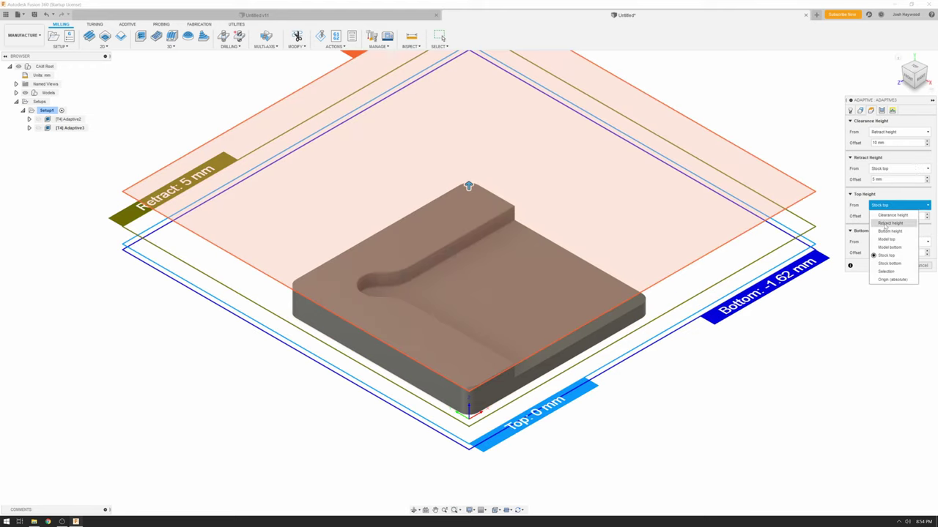
left_click(886, 239)
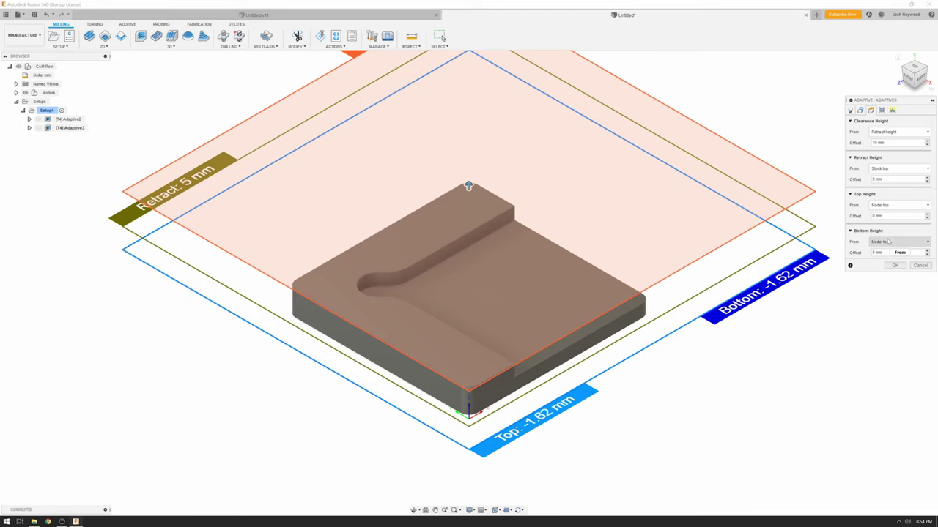
left_click(886, 243)
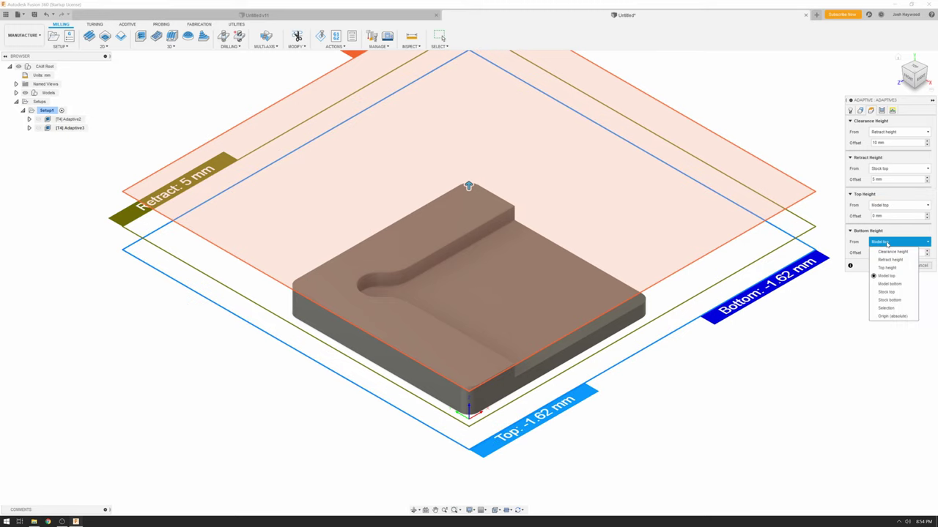
left_click(888, 307)
left_click(597, 328)
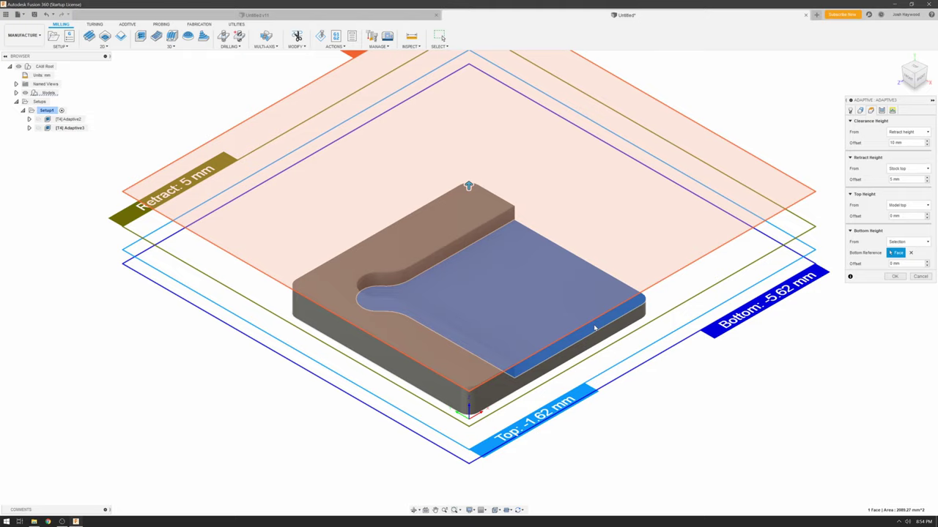
left_click(881, 110)
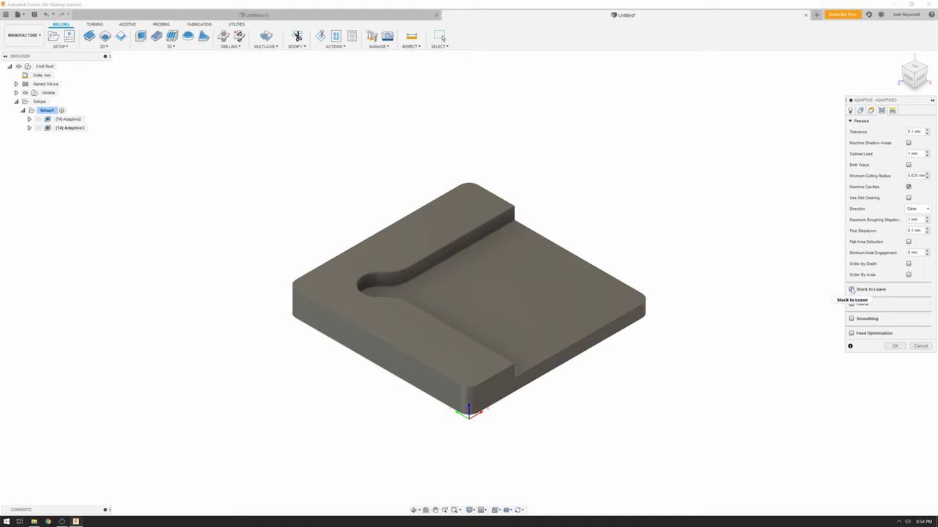
Step: Enable Stock to Leave with 0 axial stock, then generate the Adaptive3 toolpath
left_click(851, 290)
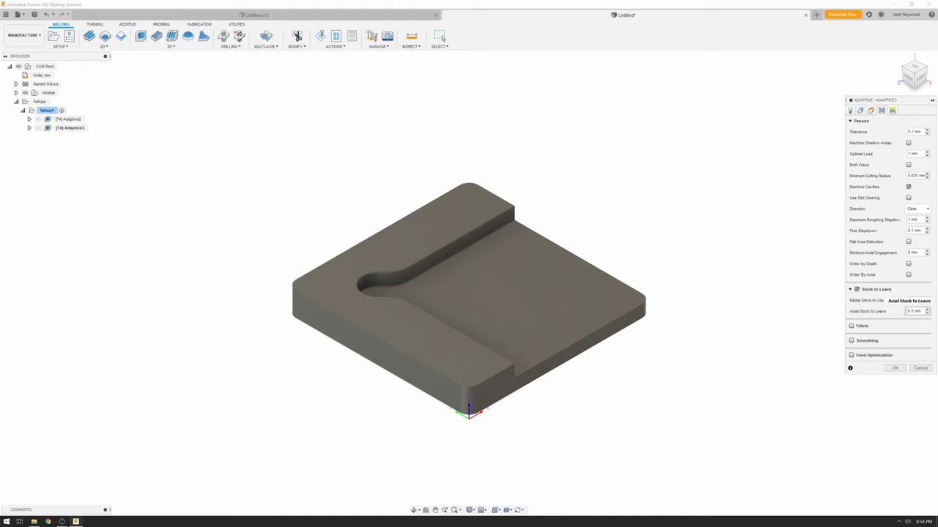
left_click(910, 311)
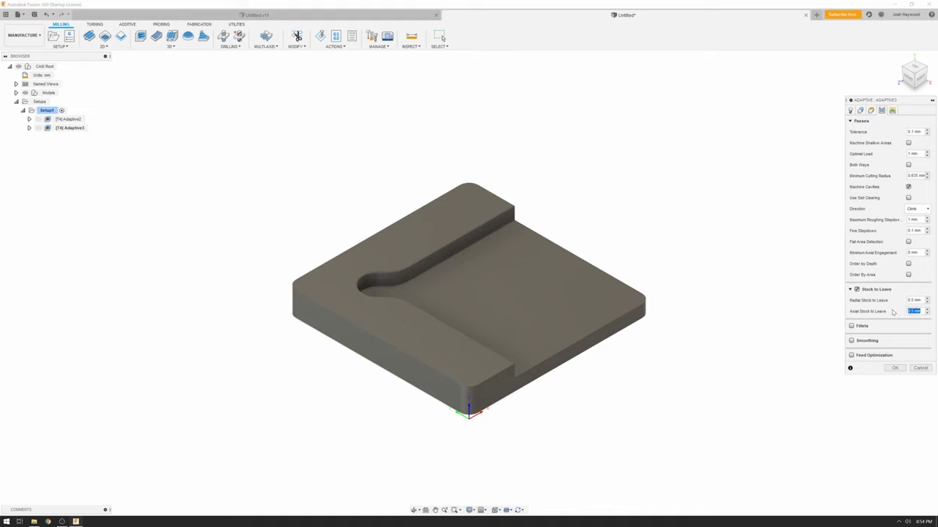
type("0")
left_click(908, 301)
left_click(892, 109)
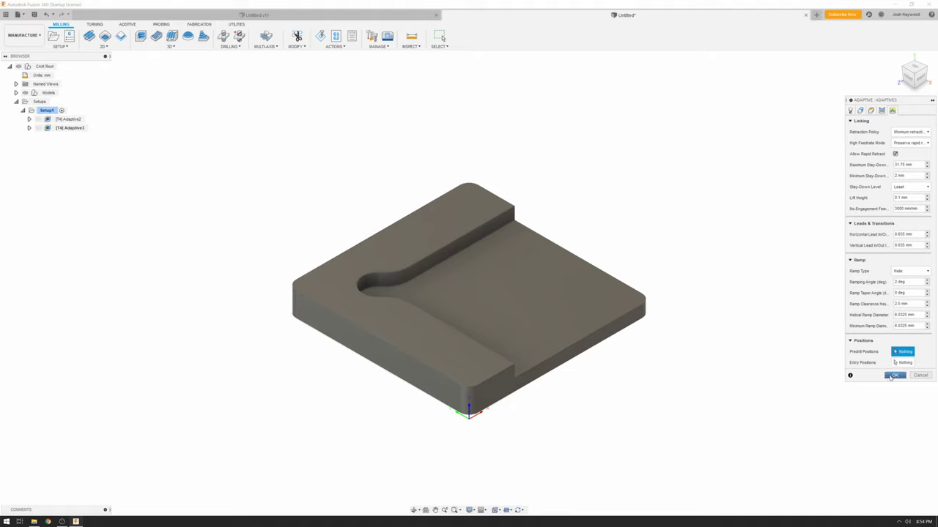
left_click(891, 375)
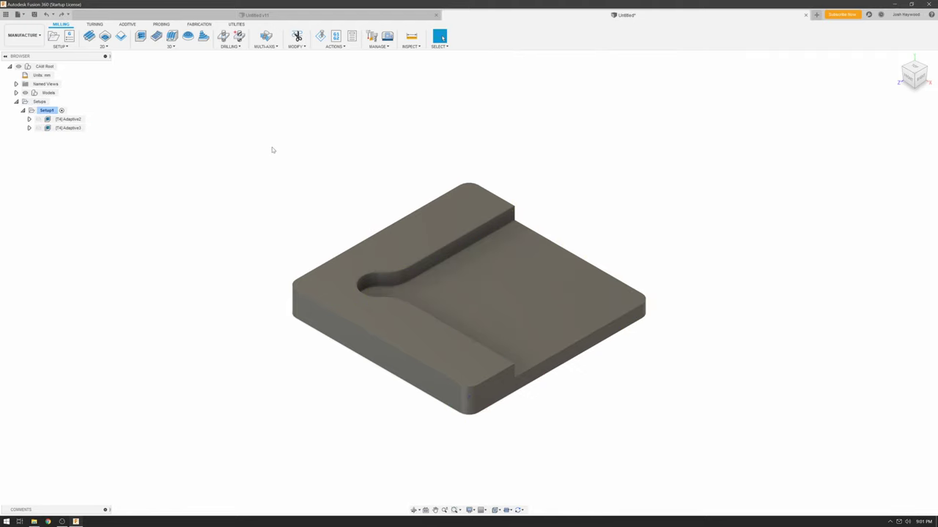
Step: Start a 2D Contour along the slot's step edge
left_click(109, 47)
left_click(103, 81)
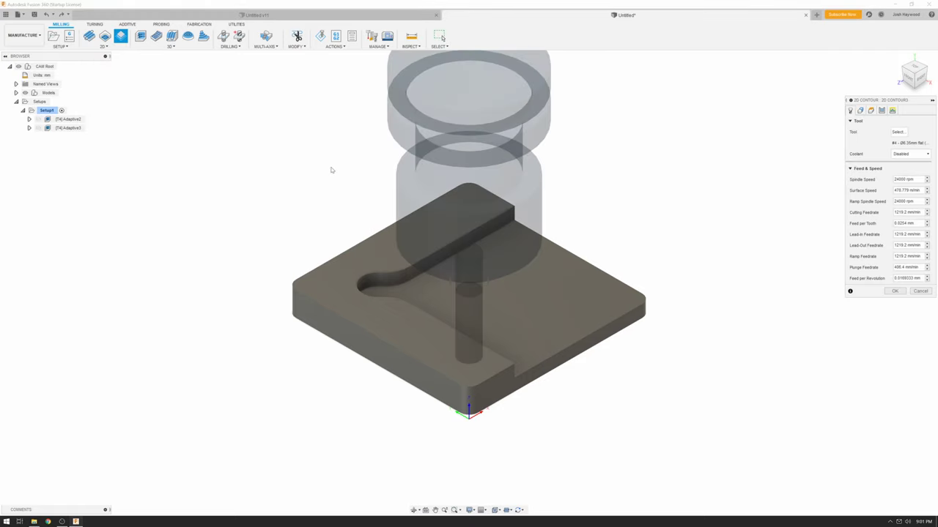
left_click(394, 278)
left_click(394, 278)
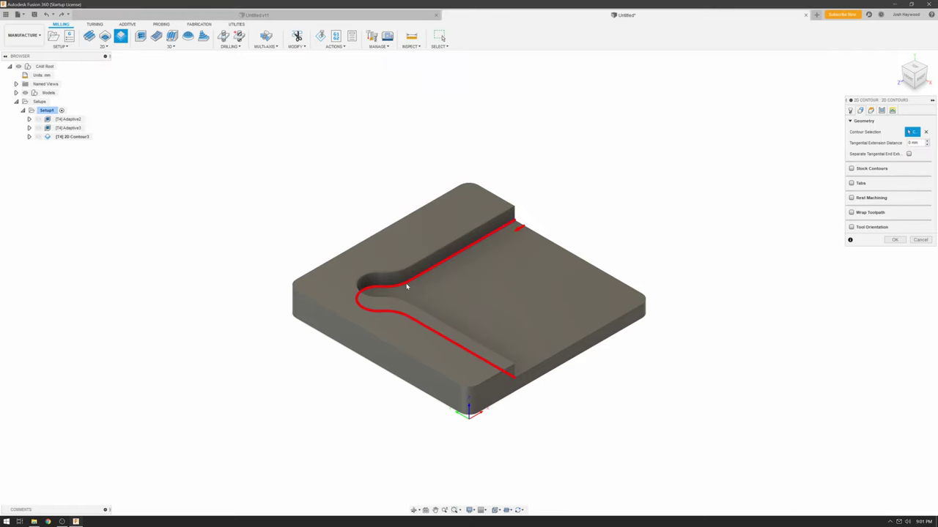
Step: Enable Multiple Depths on the contour and generate the 2D Contour3 toolpath
left_click(850, 110)
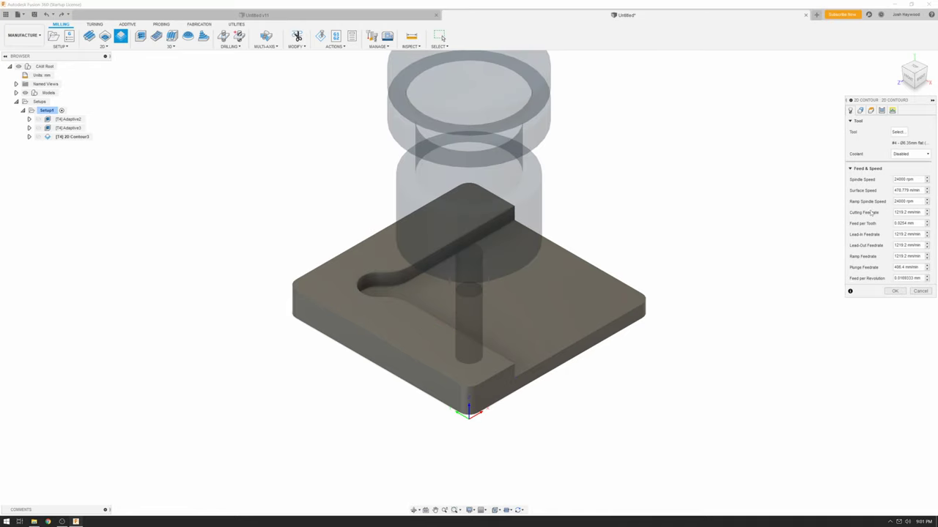
left_click(860, 110)
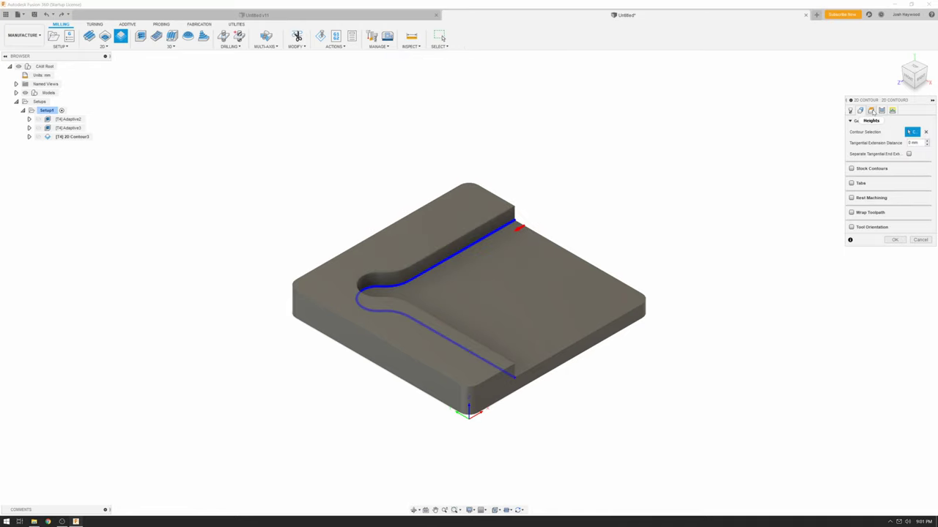
left_click(871, 109)
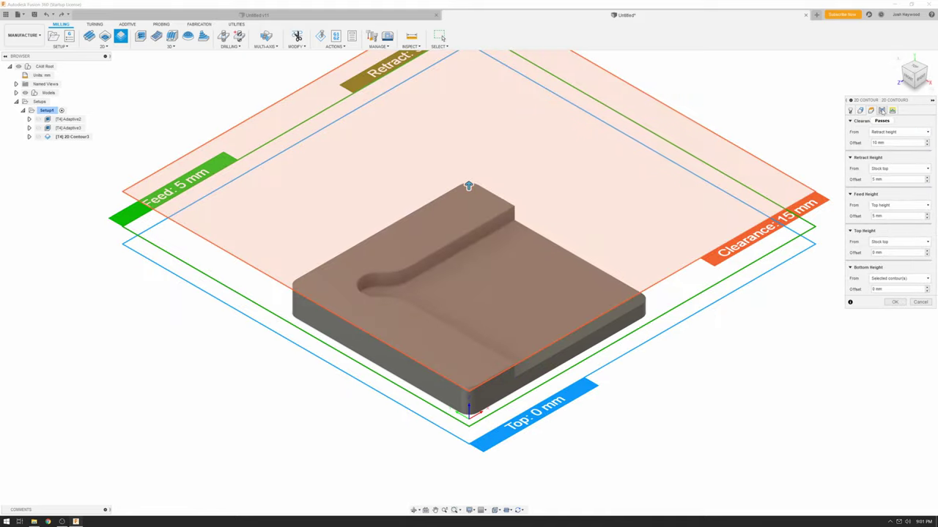
left_click(881, 110)
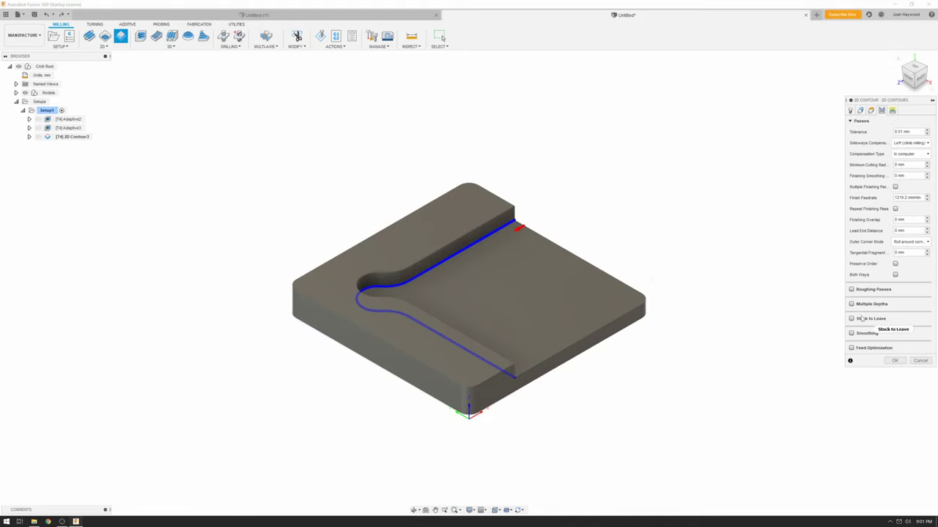
left_click(852, 304)
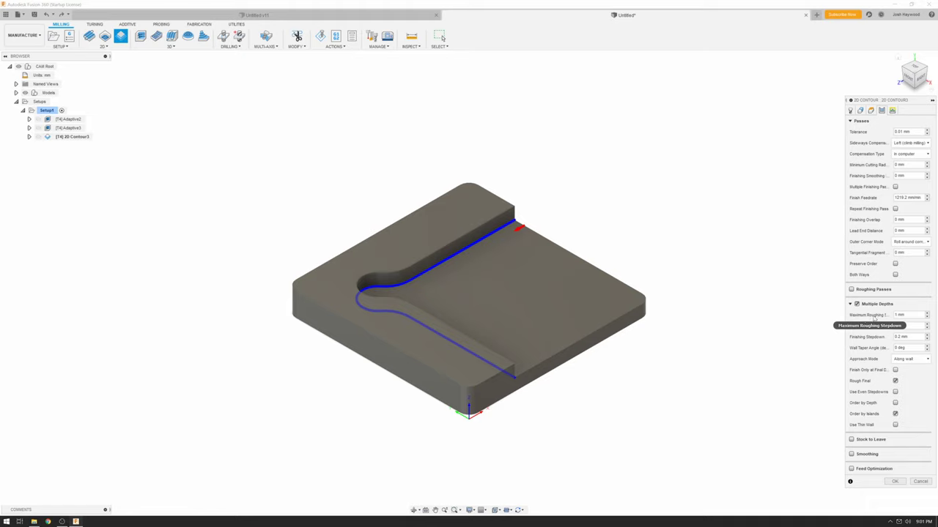
key("Tab")
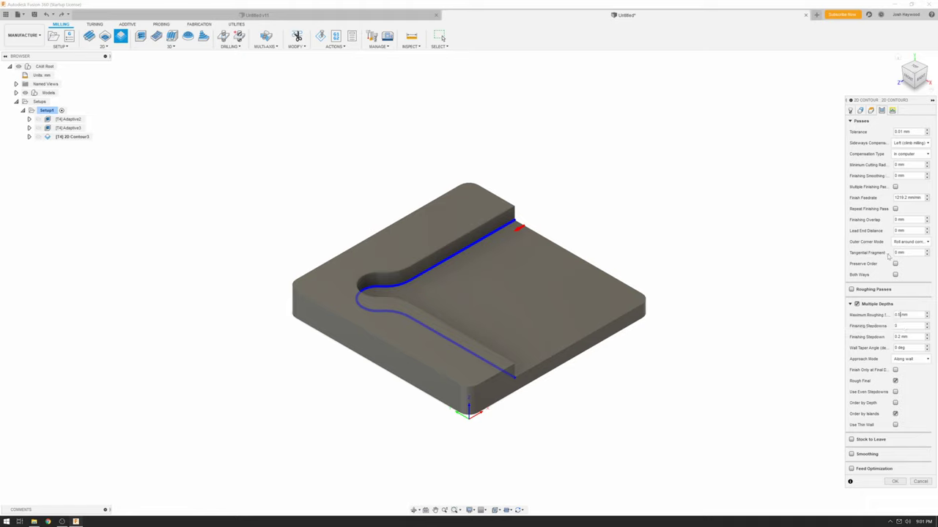
left_click(892, 110)
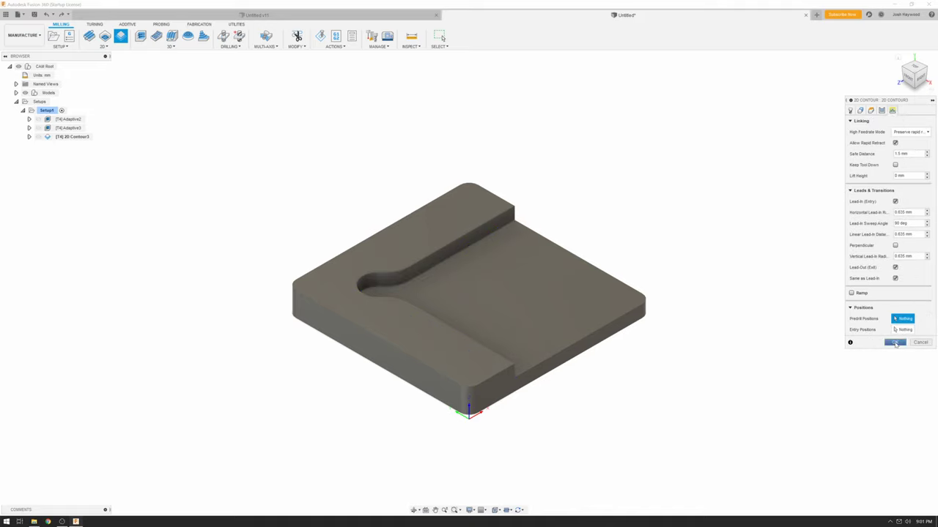
left_click(895, 342)
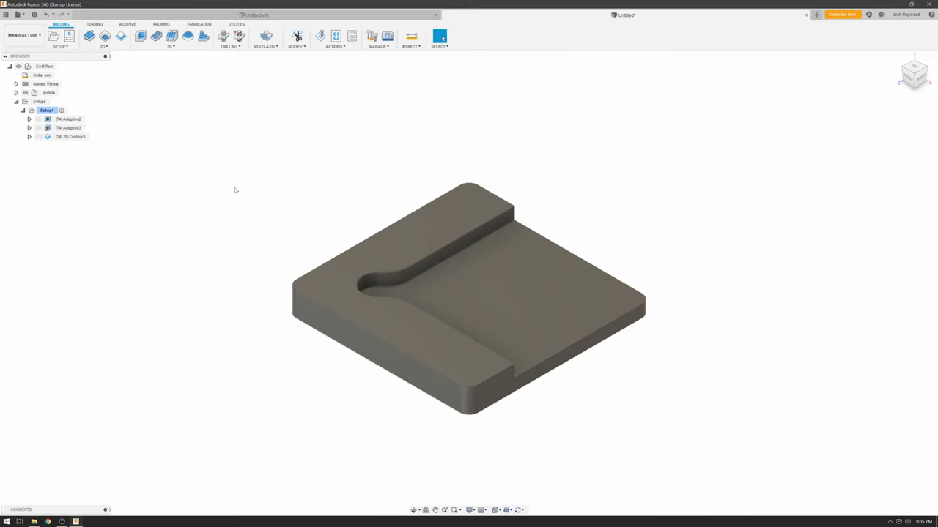
Step: Derive a new 2D contour from 2D Contour3 on the plate's bottom outer edge
left_click(71, 140)
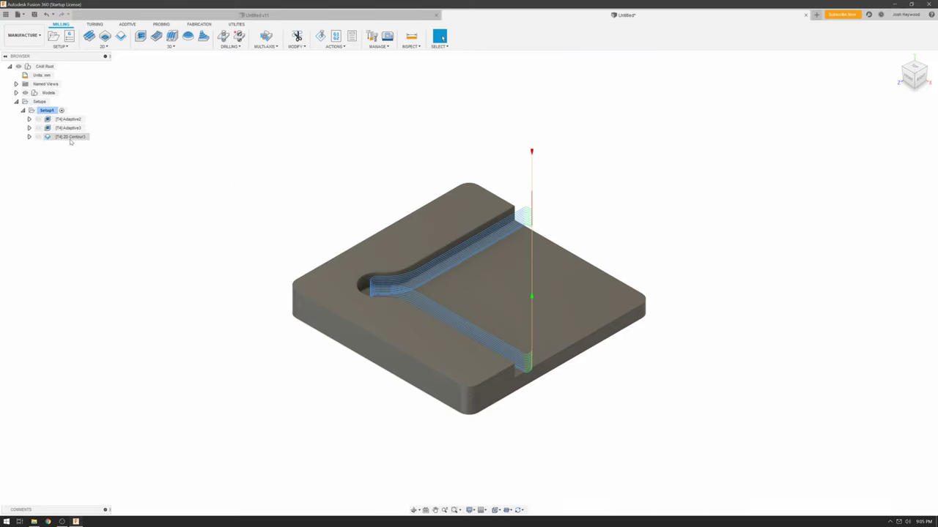
right_click(71, 139)
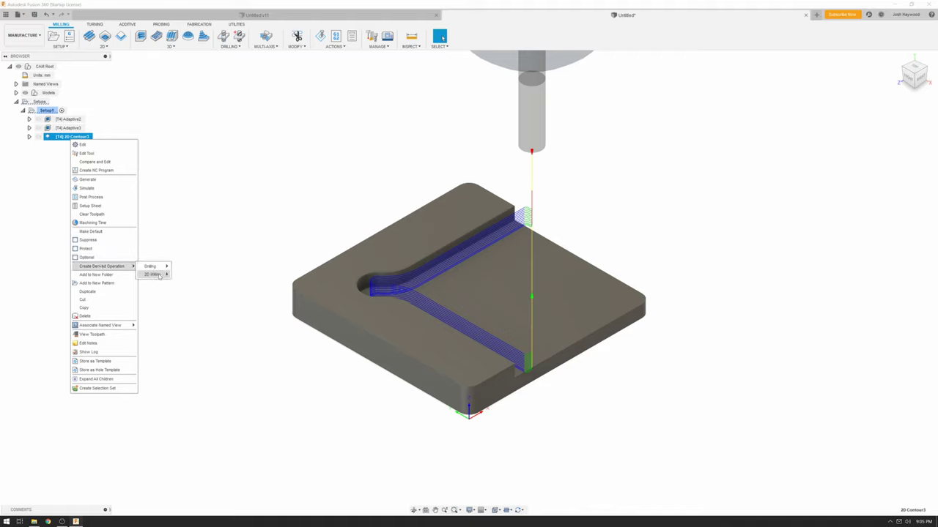
mouse_move(153, 274)
left_click(187, 301)
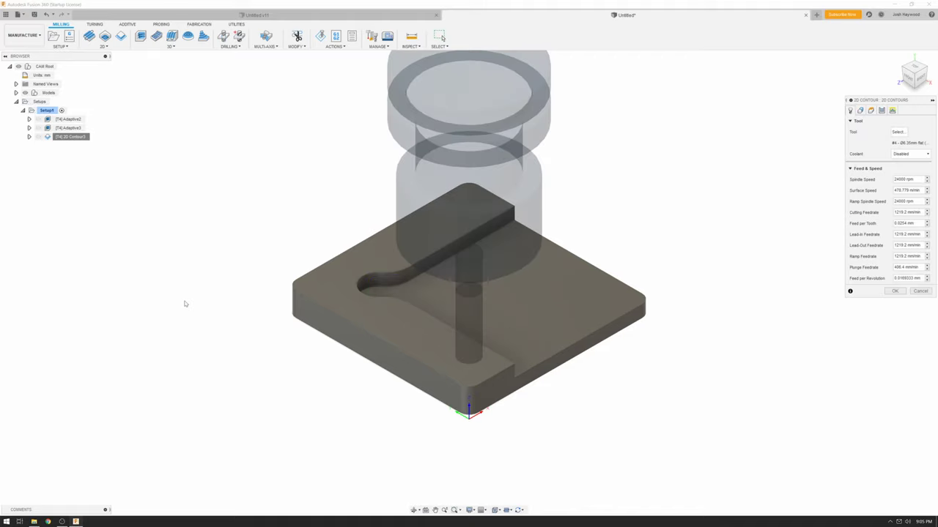
left_click(861, 111)
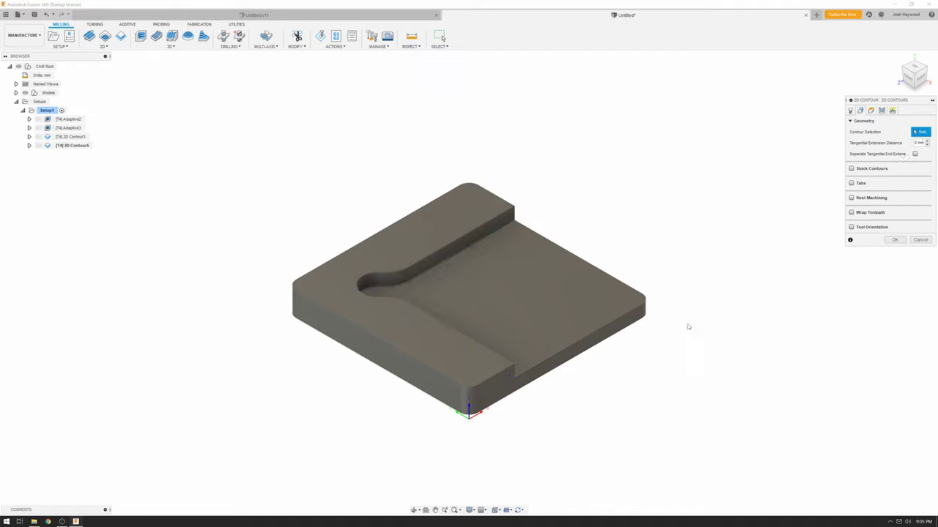
left_click(584, 354)
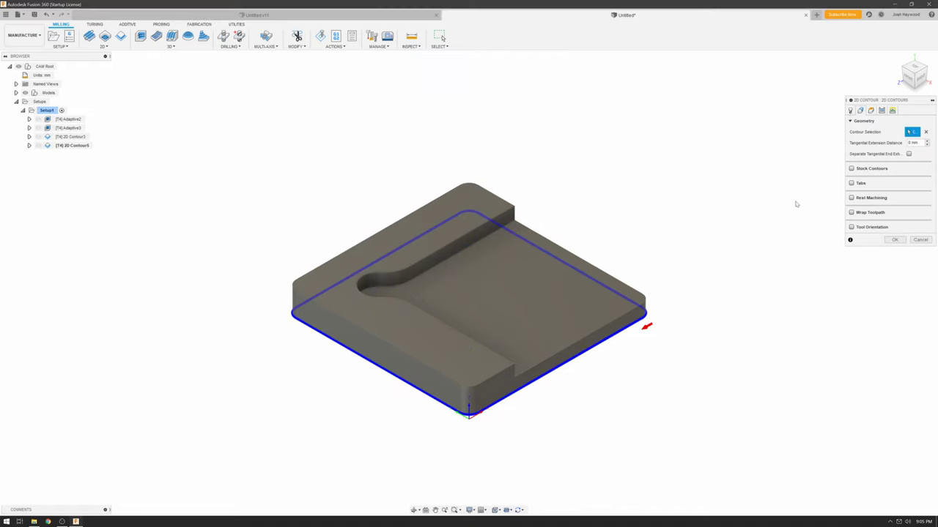
Step: Review the new contour's tool and height settings
left_click(851, 111)
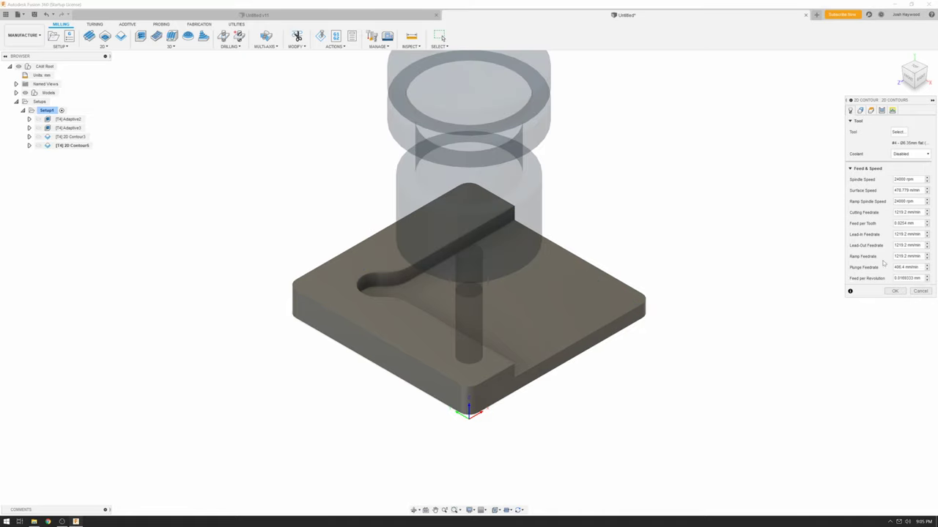
left_click(860, 110)
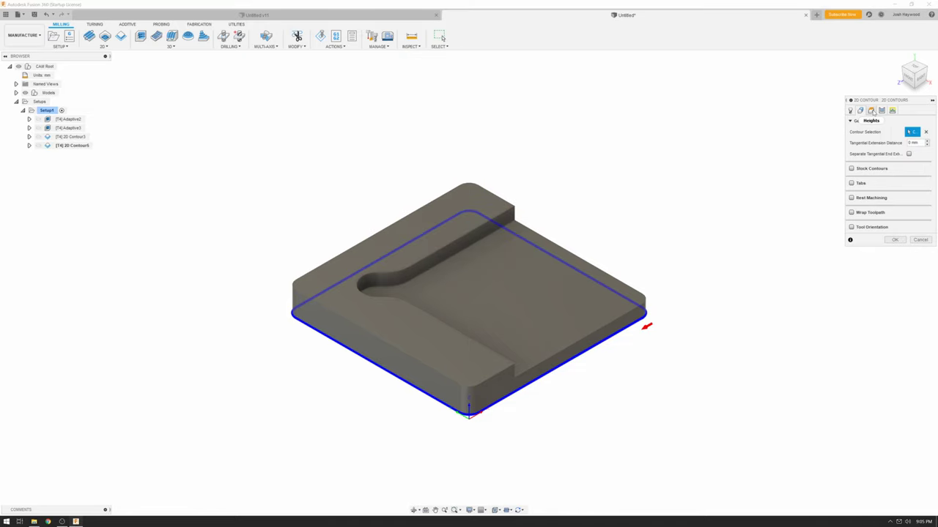
left_click(870, 110)
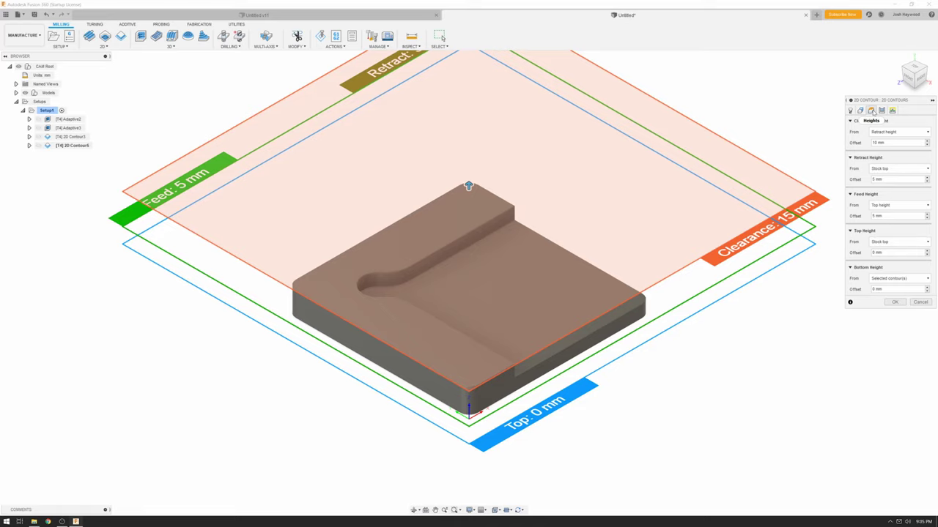
left_click(881, 110)
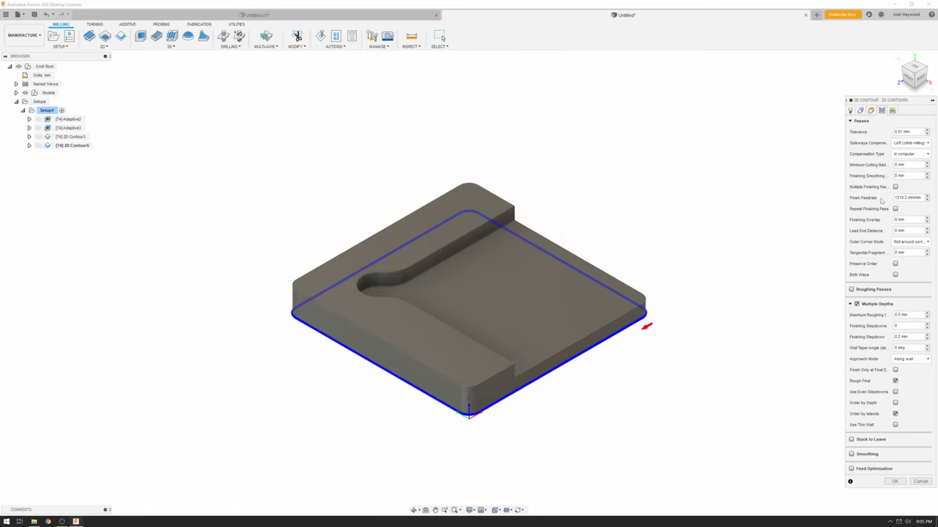
Step: Enable roughing passes with 0.2 maximum roughing stepover and 0.2 finishing stepover
left_click(852, 289)
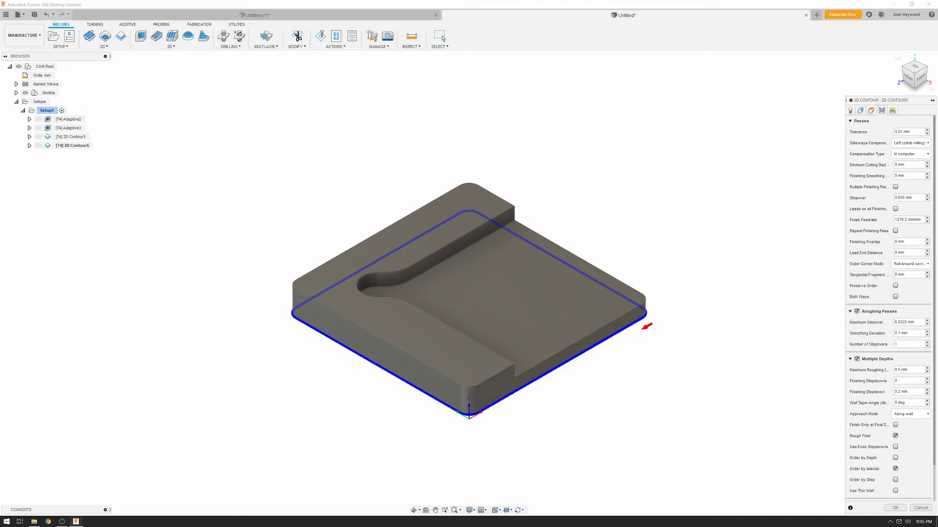
left_click(895, 322)
type("0.2")
left_click(895, 198)
type("0.2")
scroll(879, 297, "down", 1)
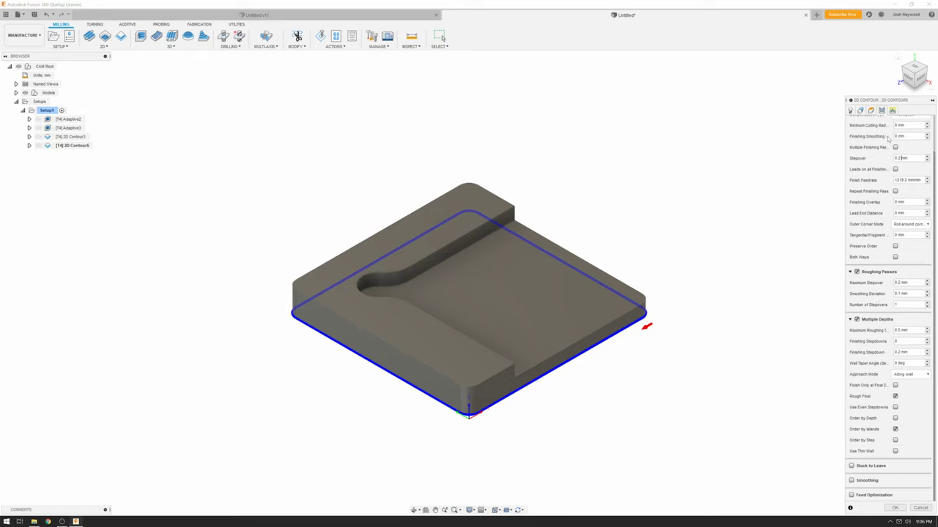
Step: Turn off lead-in and lead-out, enable ramping, and generate the 2D Contour5 toolpath
left_click(892, 109)
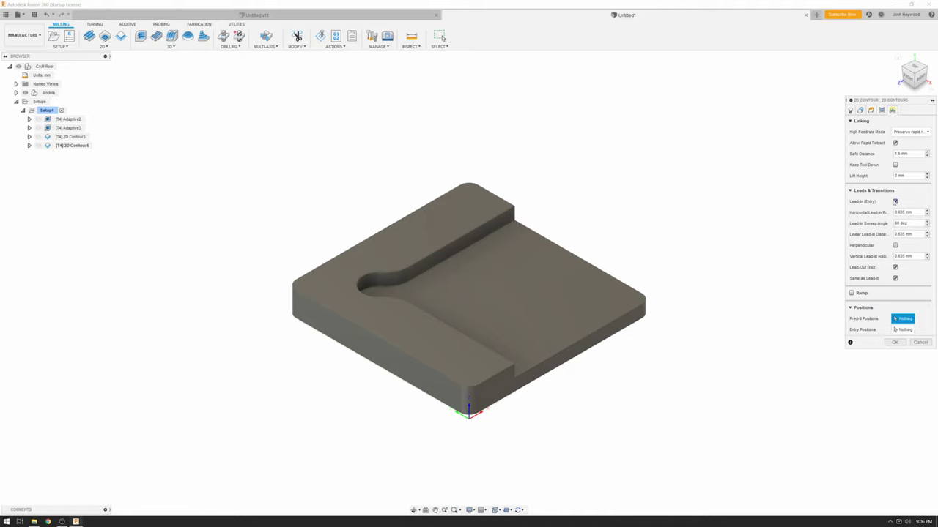
left_click(894, 202)
left_click(894, 212)
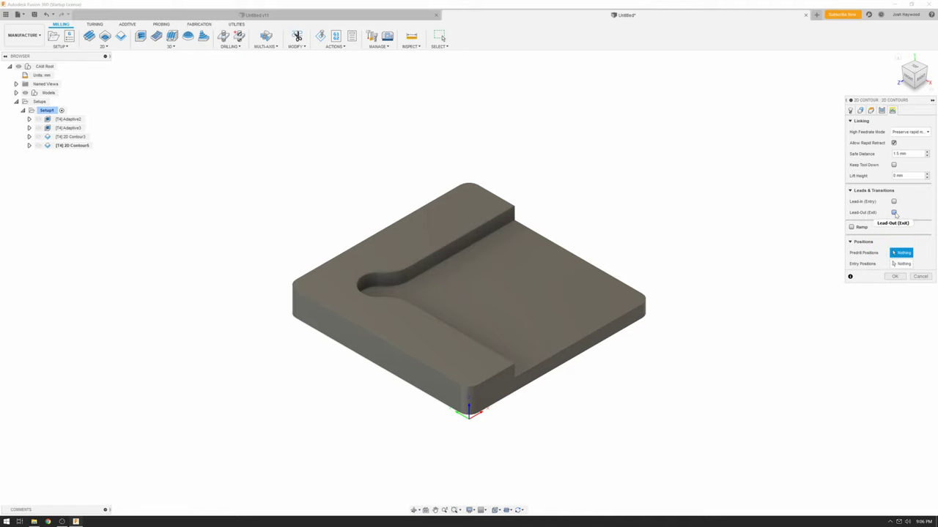
left_click(851, 227)
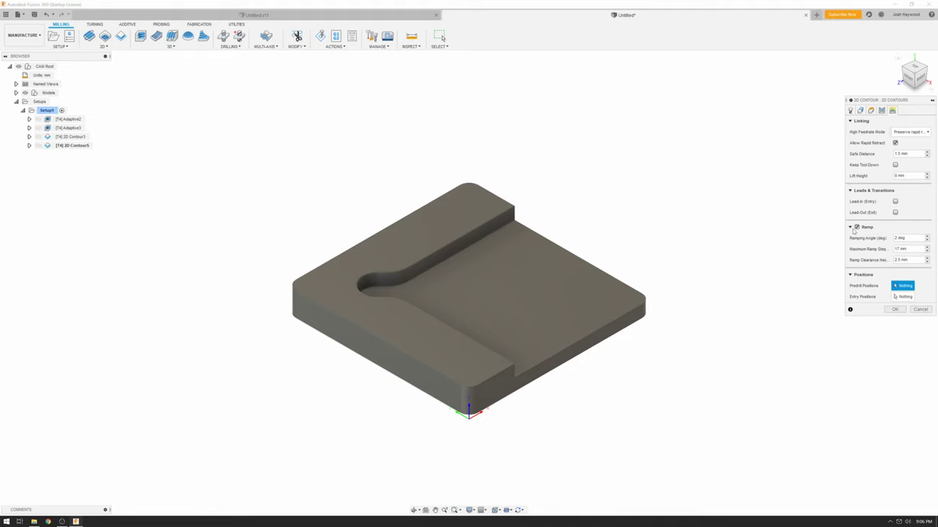
left_click(893, 310)
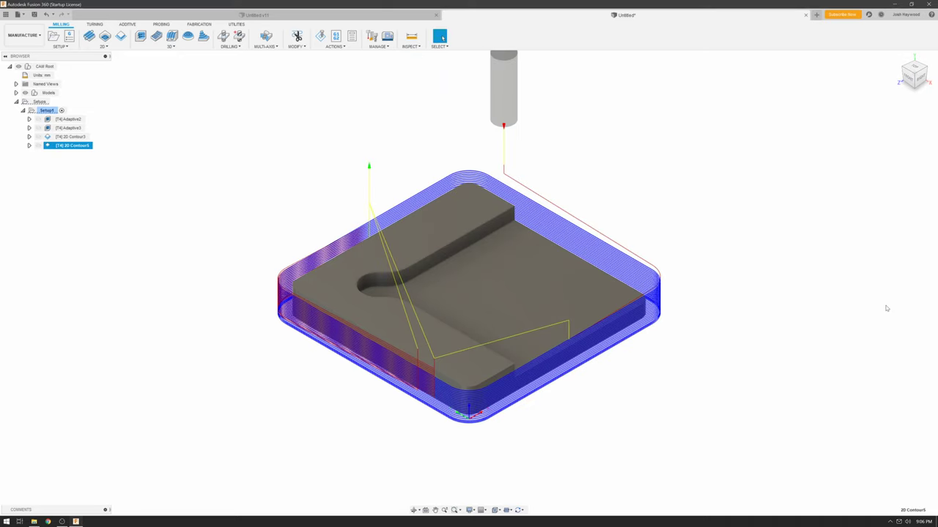
Step: Inspect the contour toolpath layers from the right side and isometric views
left_click(922, 81)
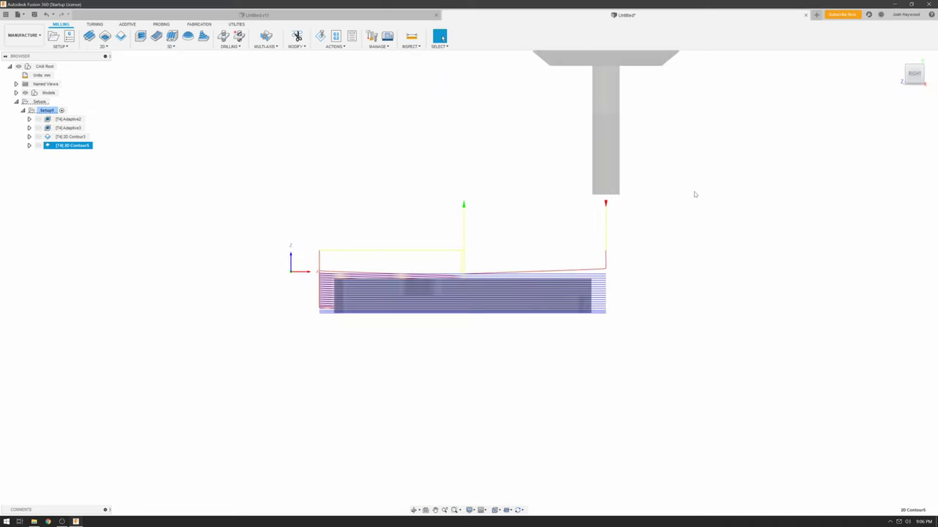
mouse_move(317, 283)
middle_mouse_down()
mouse_move(391, 295)
mouse_move(381, 301)
middle_mouse_up()
scroll(381, 301, "up", 2)
scroll(384, 301, "up", 2)
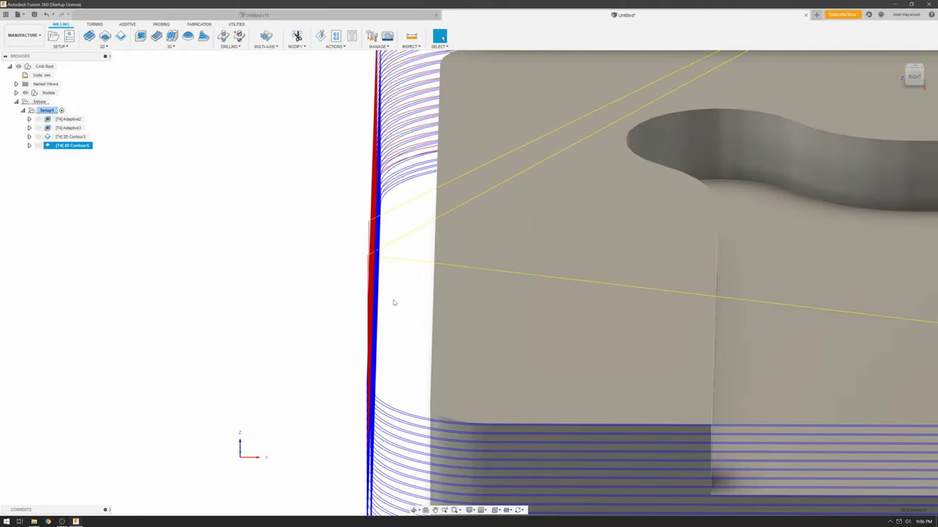
middle_click_drag(393, 302, 422, 291)
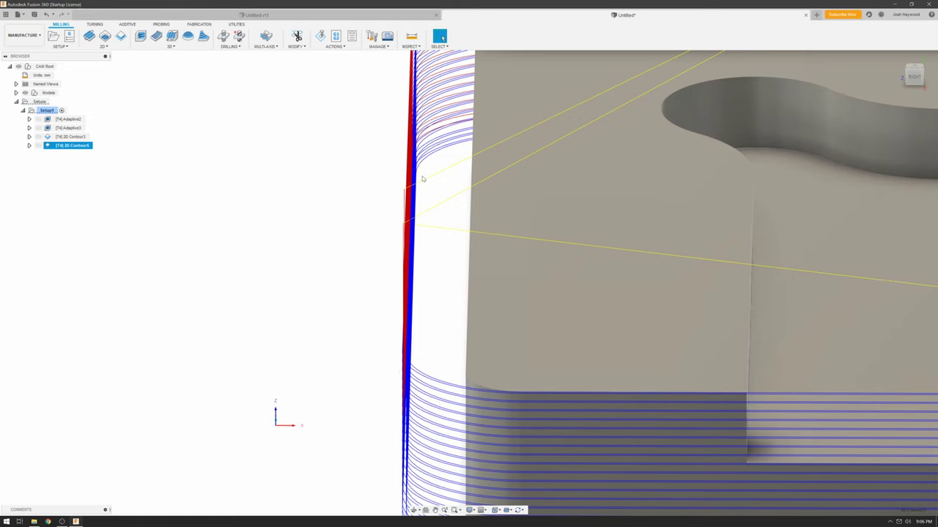
scroll(422, 177, "down", 3)
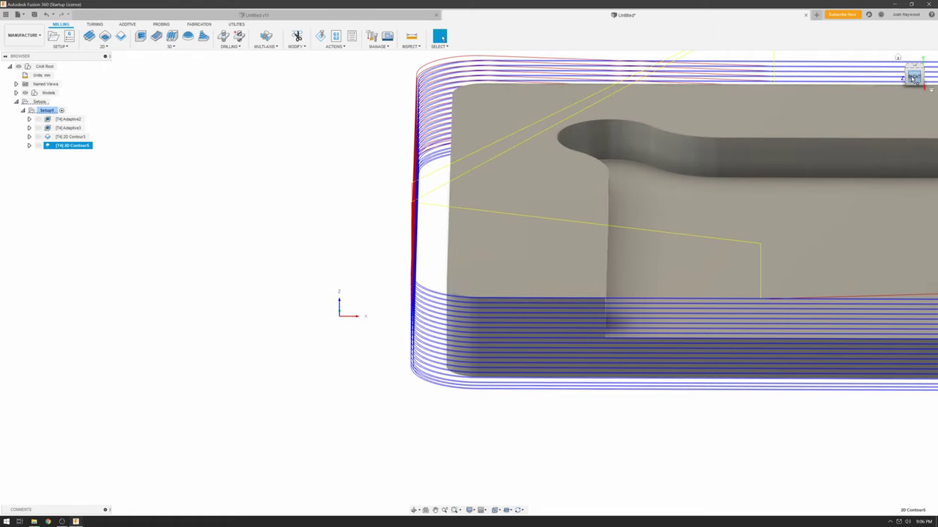
left_click(913, 76)
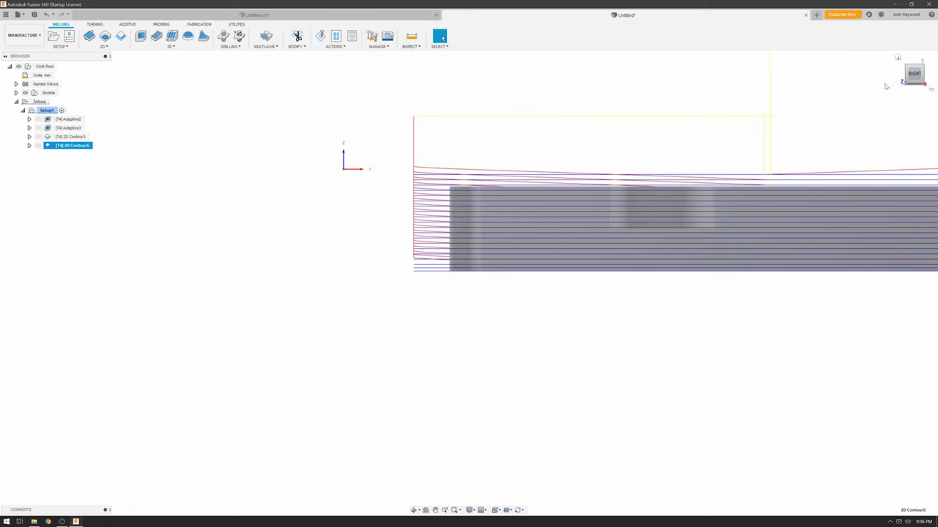
left_click(897, 57)
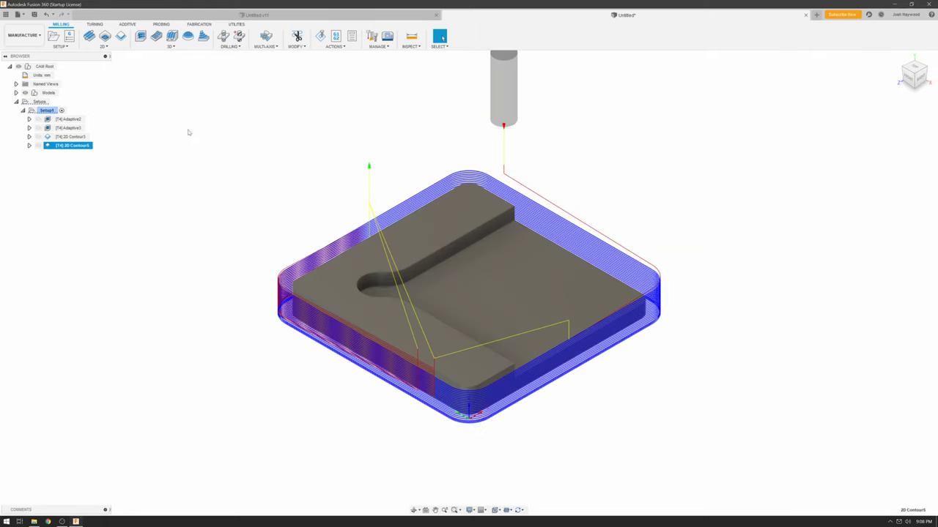
left_click(103, 46)
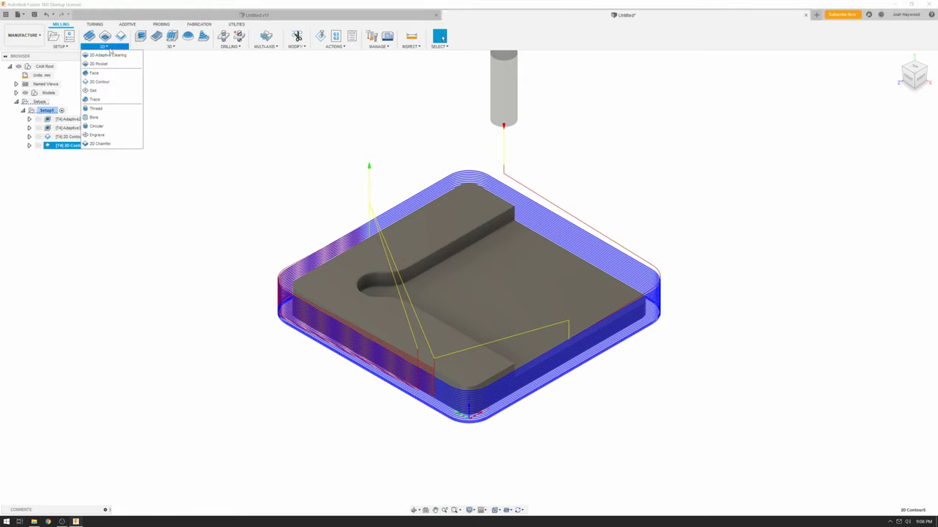
Step: Start a 2D Chamfer on the plate's right and left edge chains
left_click(102, 144)
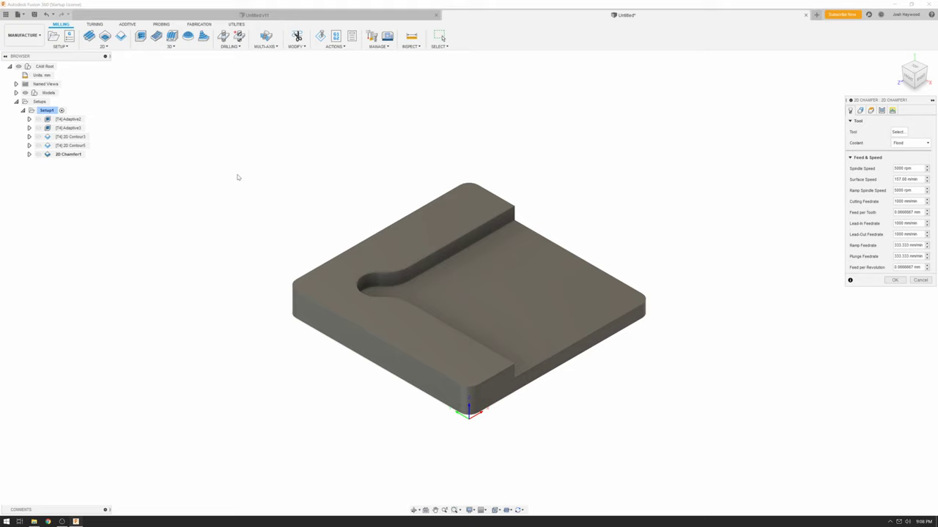
left_click(536, 236)
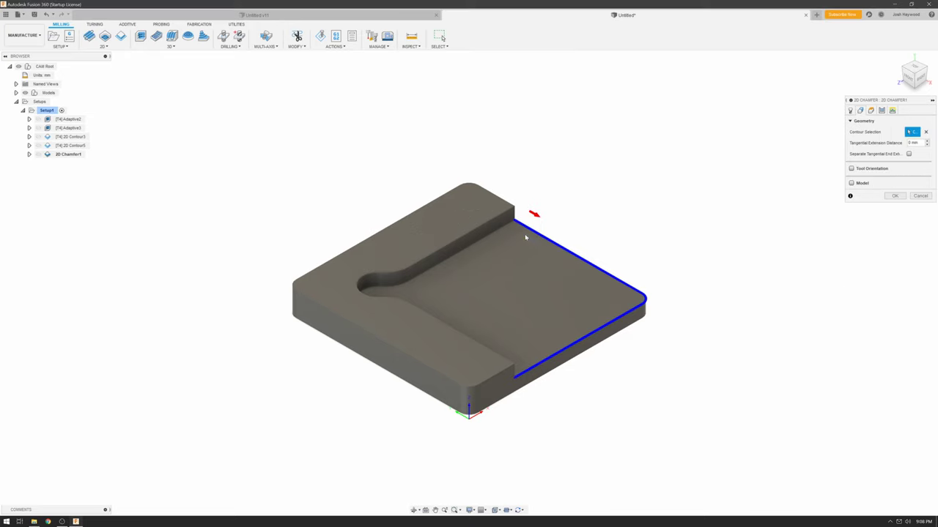
left_click(476, 233)
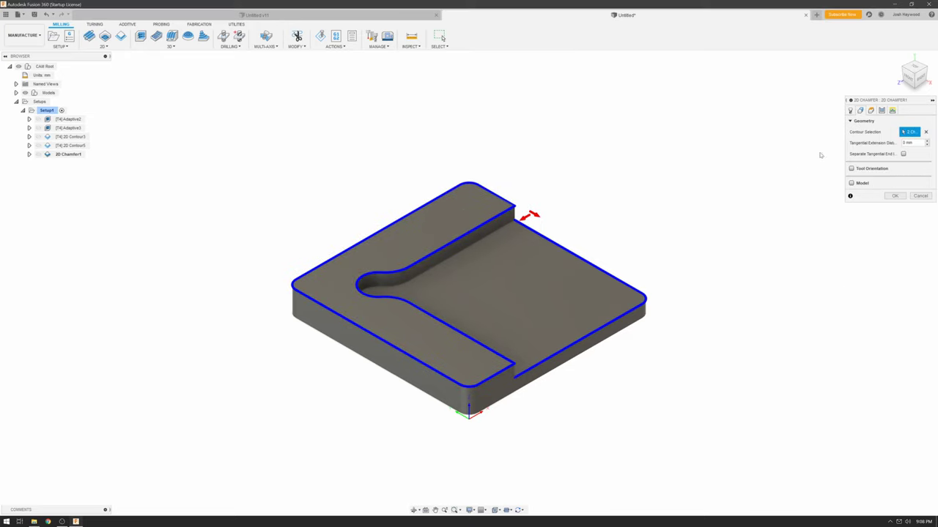
Step: Assign the 1/4 inch 45° chamfer mill from the Aluminium Tested library
left_click(851, 109)
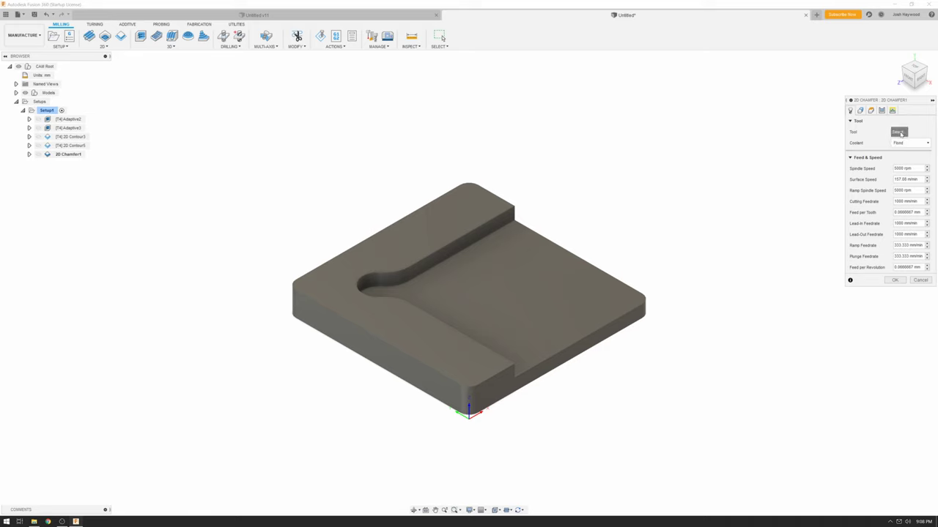
left_click(900, 134)
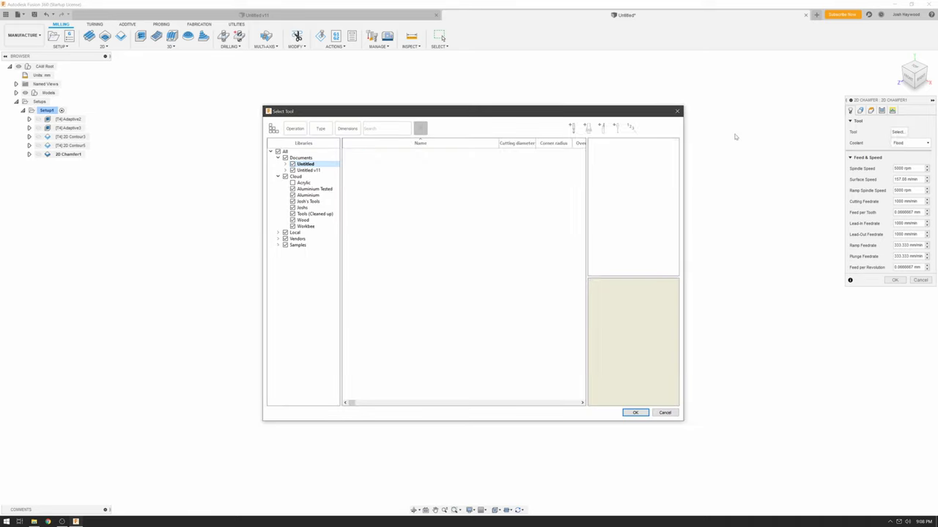
left_click(314, 189)
left_click(410, 167)
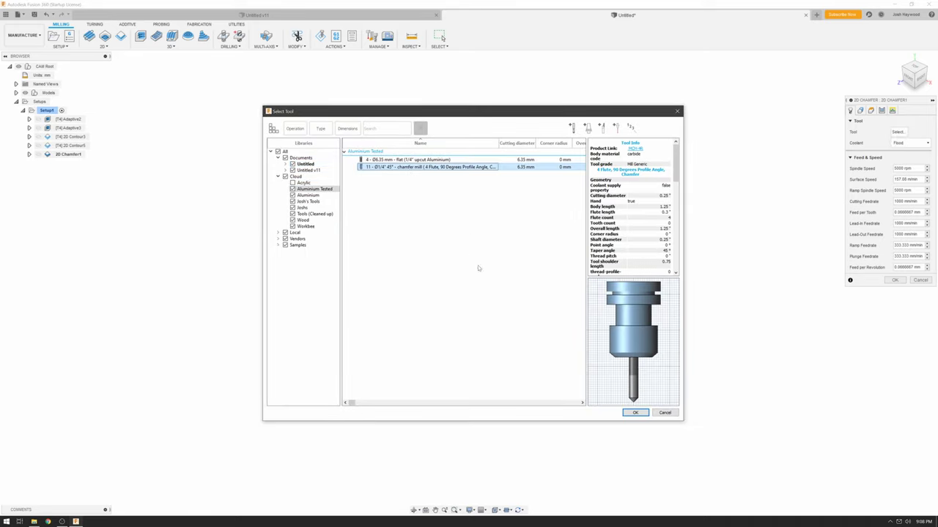
left_click(635, 412)
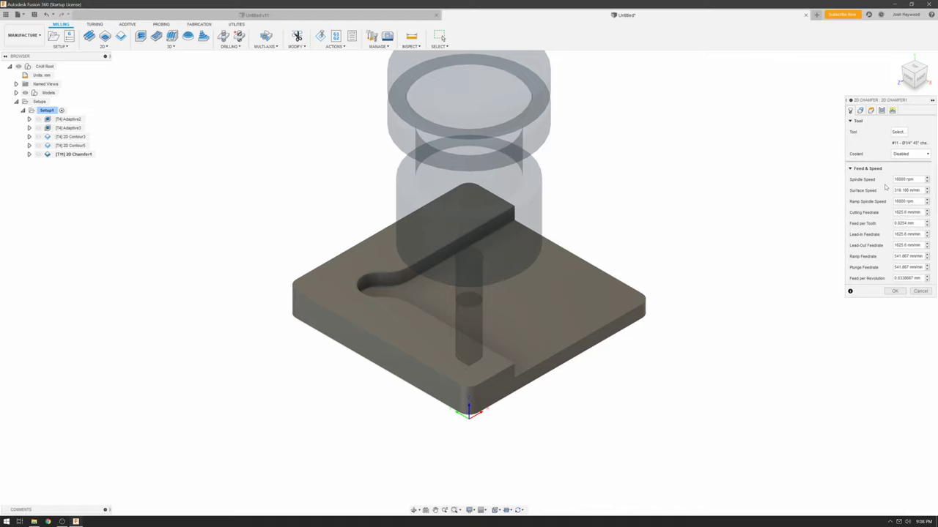
Step: Set a 0.5 mm chamfer width, generate 2D Chamfer1, and clear the selection
left_click(870, 110)
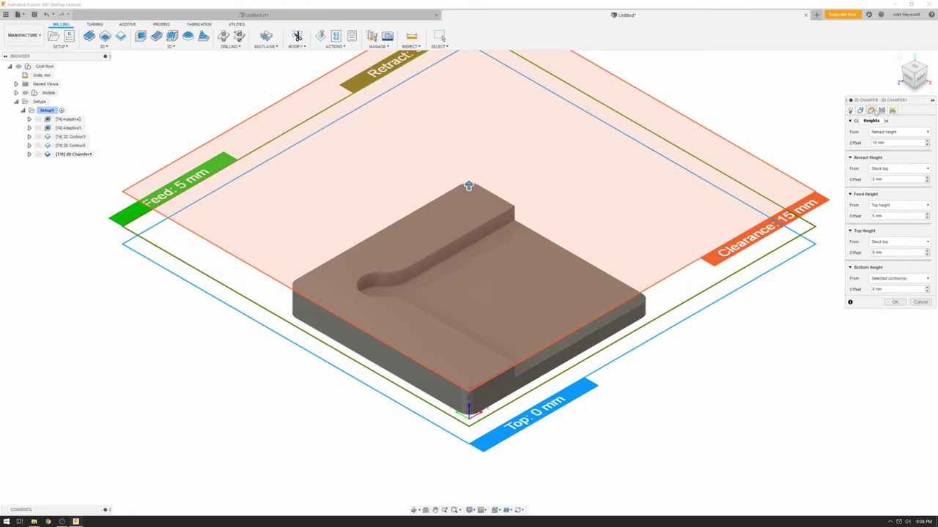
left_click(882, 110)
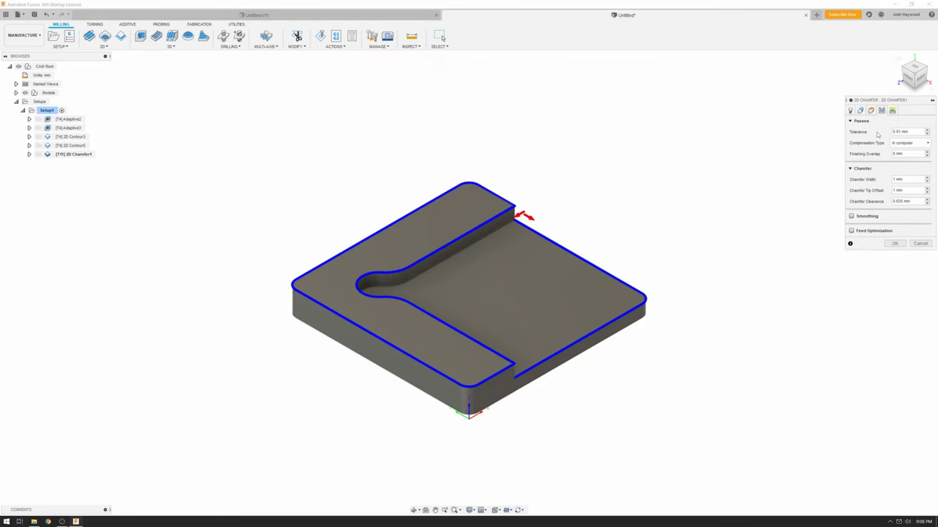
double_click(893, 180)
left_click(895, 190)
left_click(893, 111)
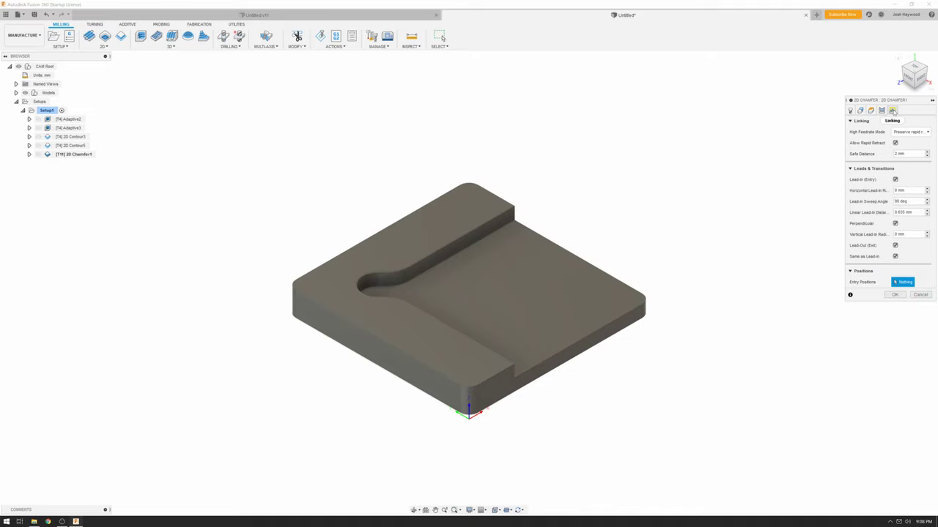
left_click(898, 294)
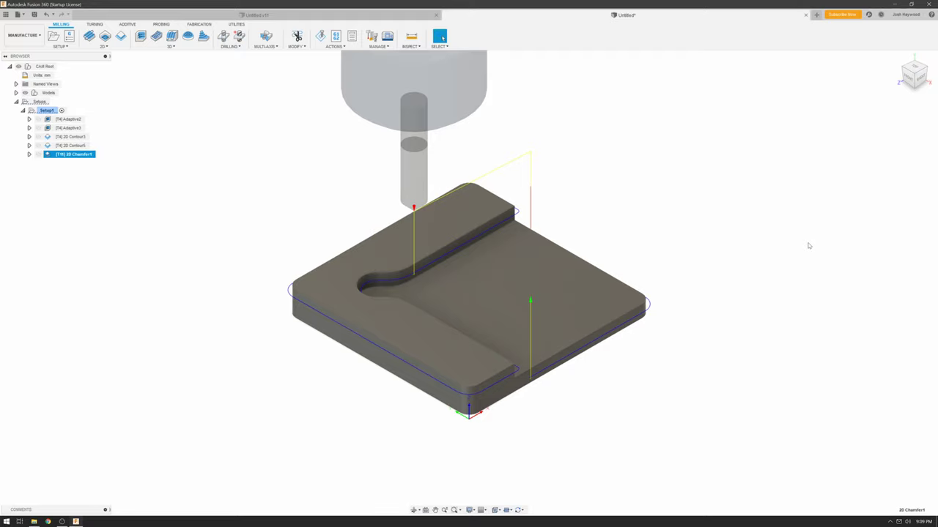
left_click(283, 124)
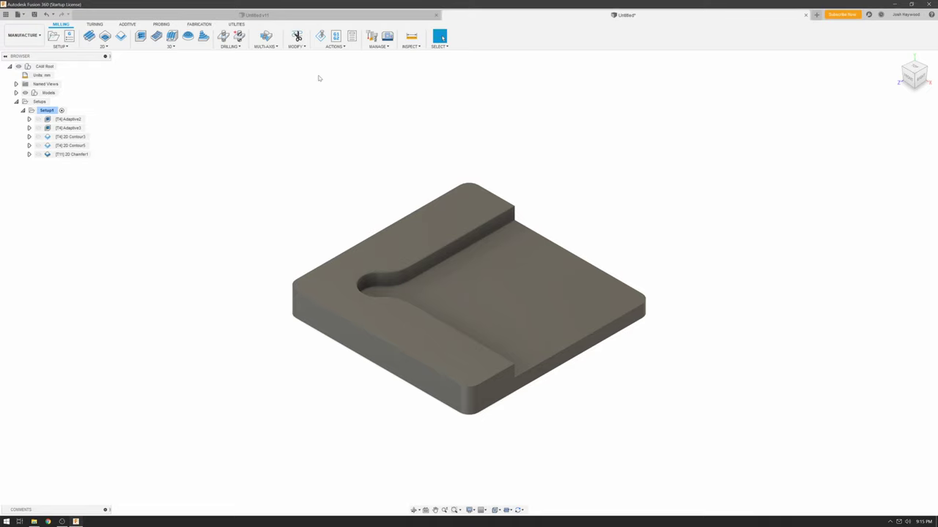
left_click(320, 36)
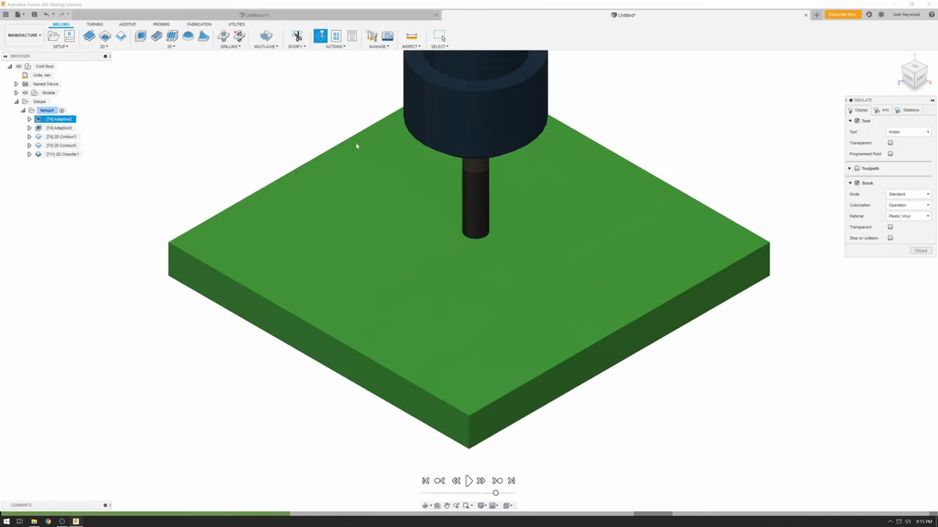
left_click(469, 480)
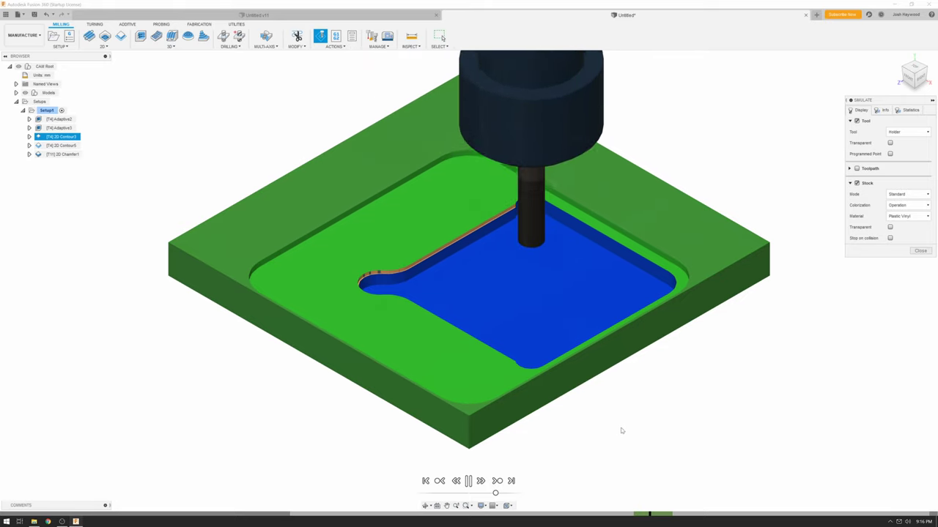
left_click(920, 251)
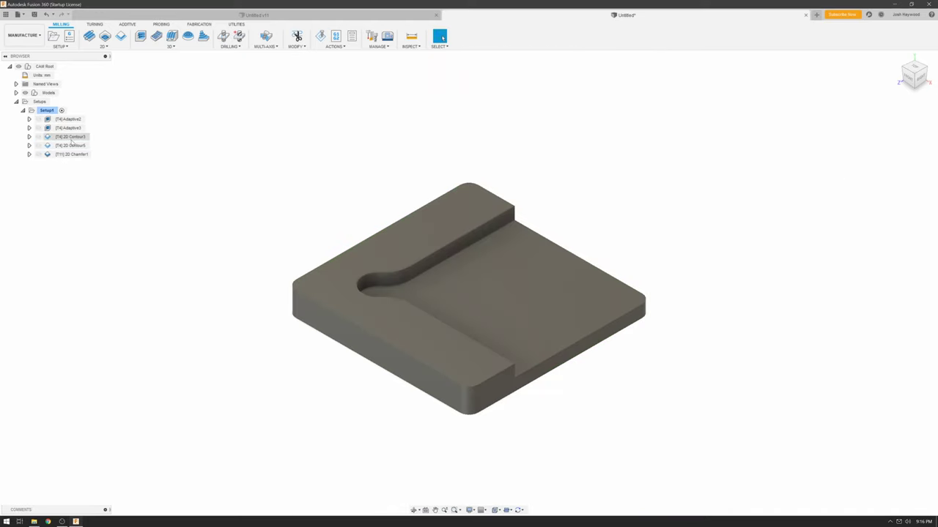
Step: Change 2D Contour3's top height to Model top and regenerate it
right_click(71, 139)
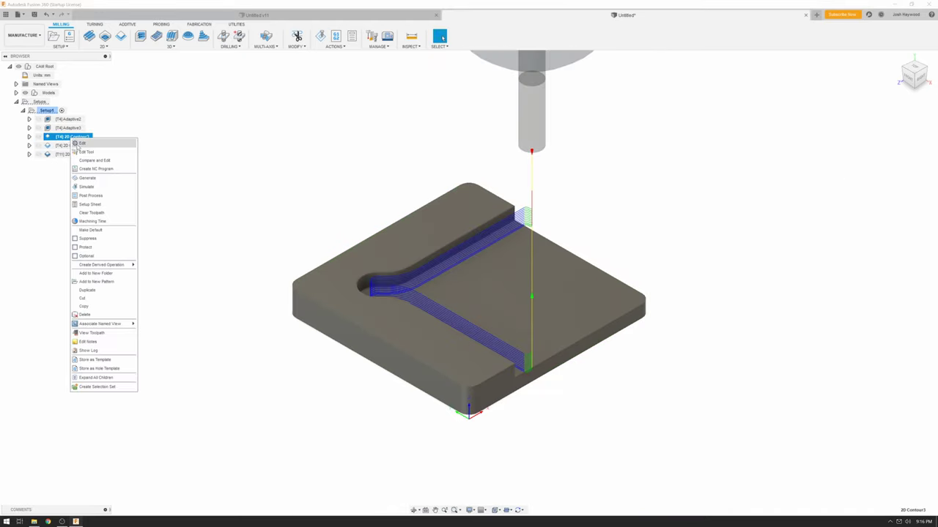
left_click(78, 143)
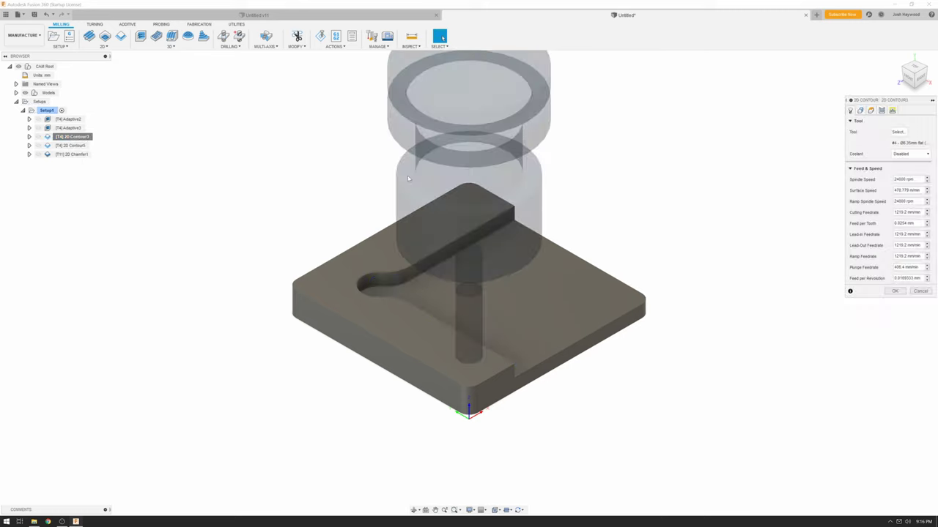
left_click(871, 111)
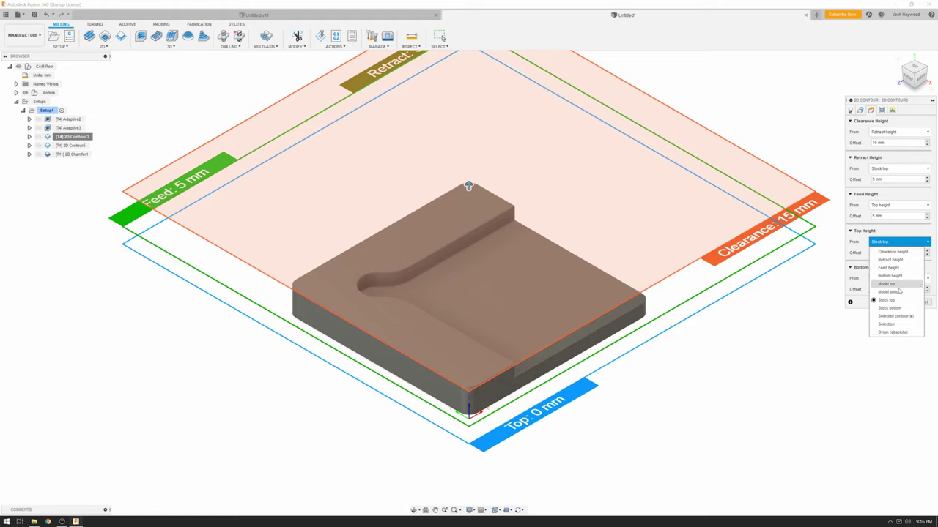
left_click(888, 284)
left_click(895, 302)
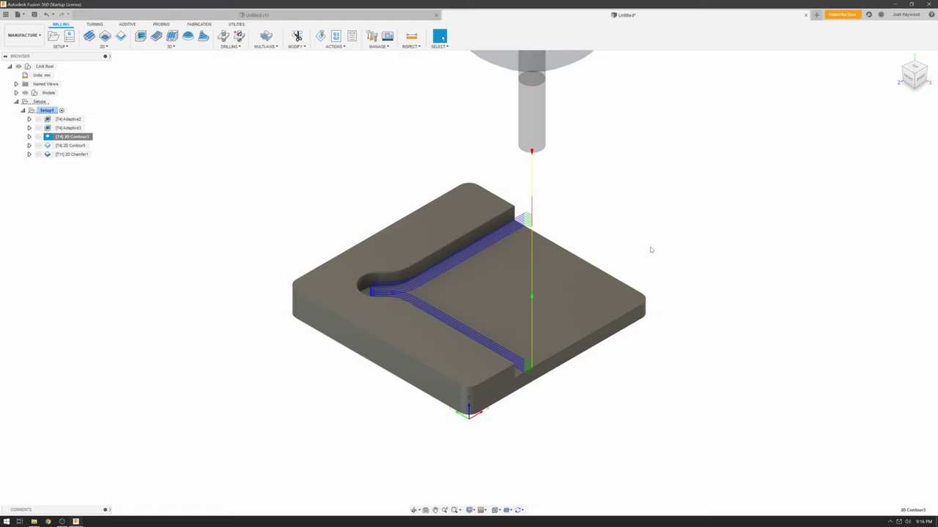
left_click(922, 78)
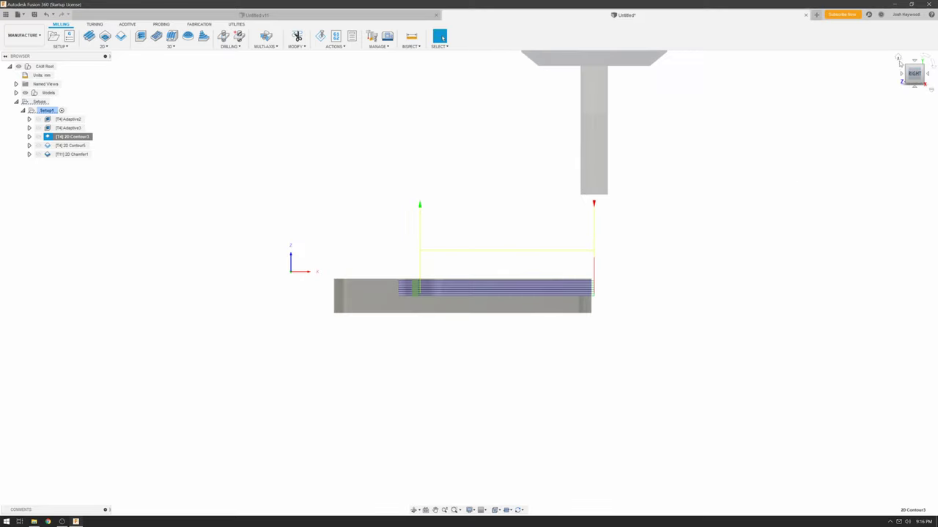
left_click(899, 59)
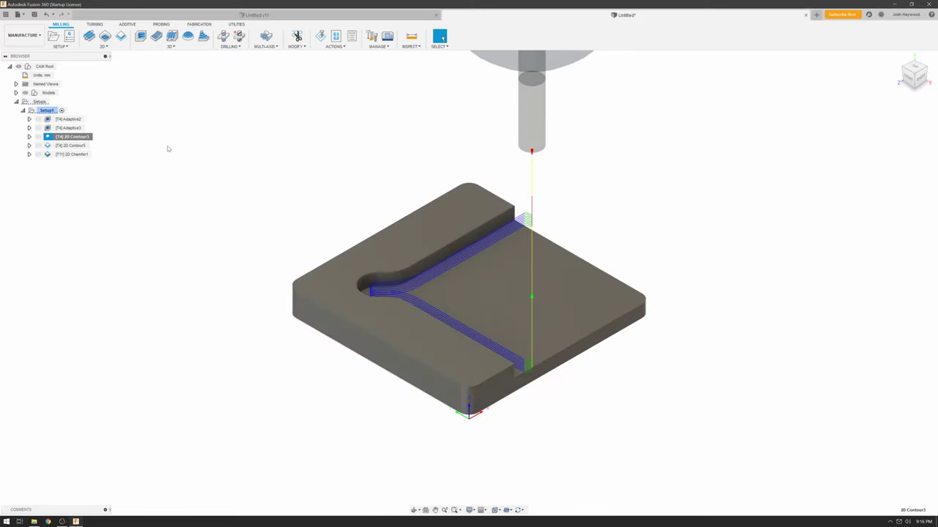
Step: Change 2D Contour5's top height to Model top, regenerate it, and select Setup1
left_click(79, 146)
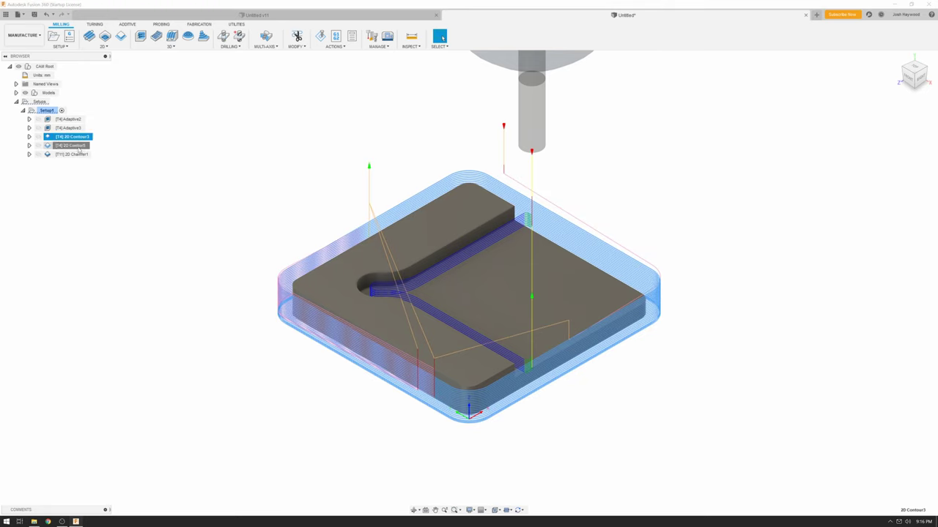
right_click(79, 149)
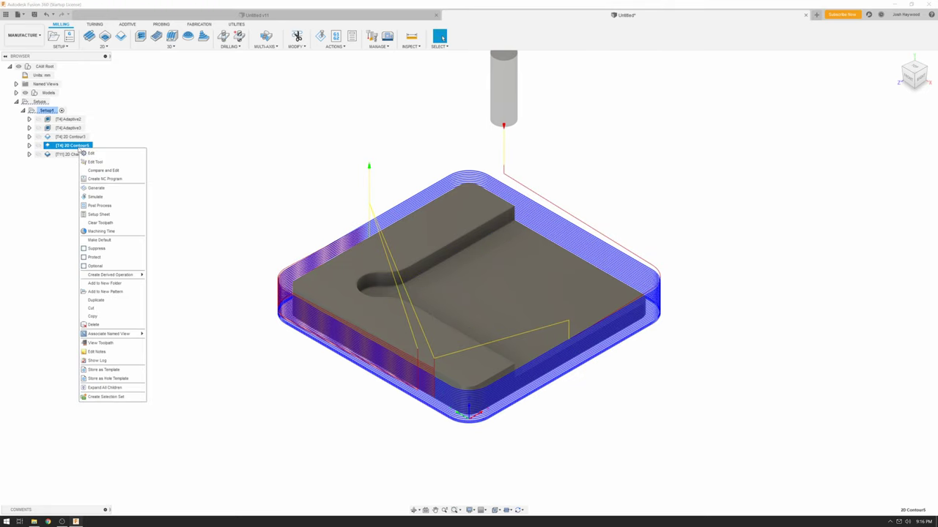
left_click(92, 153)
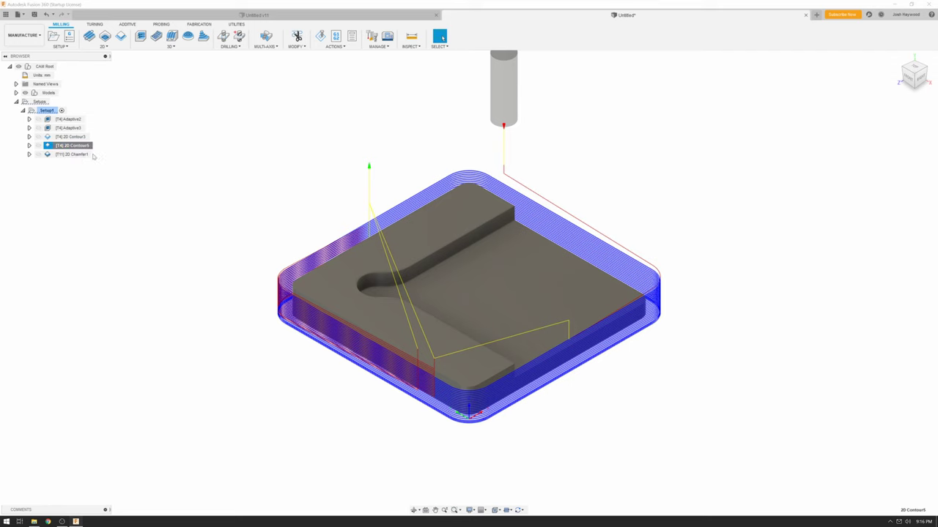
left_click(872, 109)
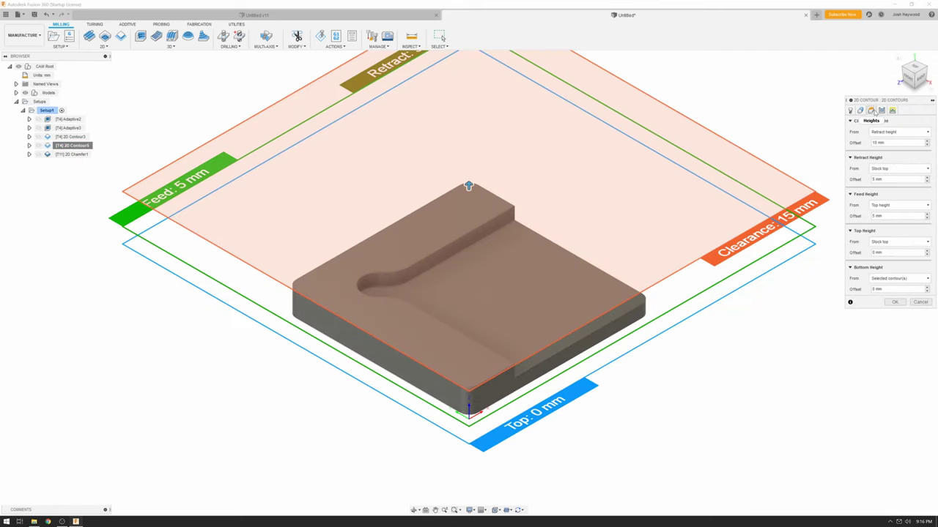
left_click(888, 243)
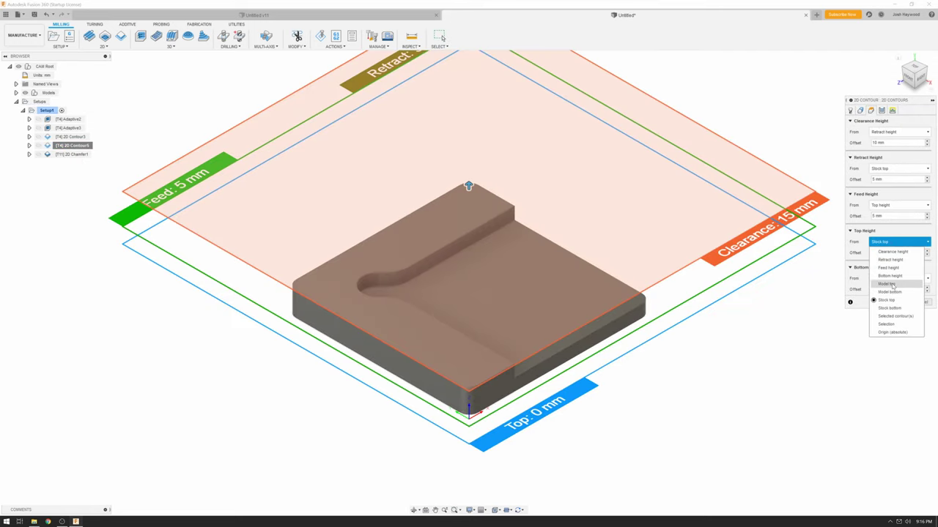
left_click(890, 283)
left_click(894, 303)
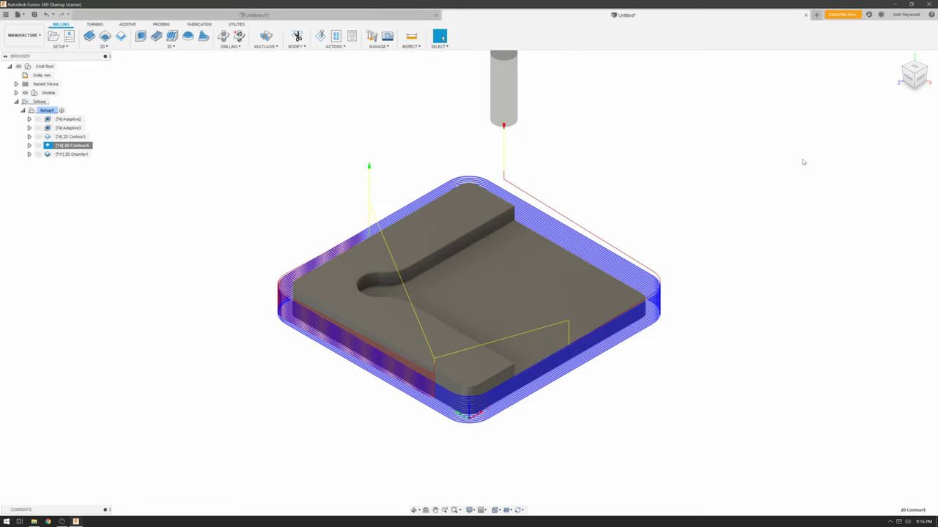
left_click(41, 111)
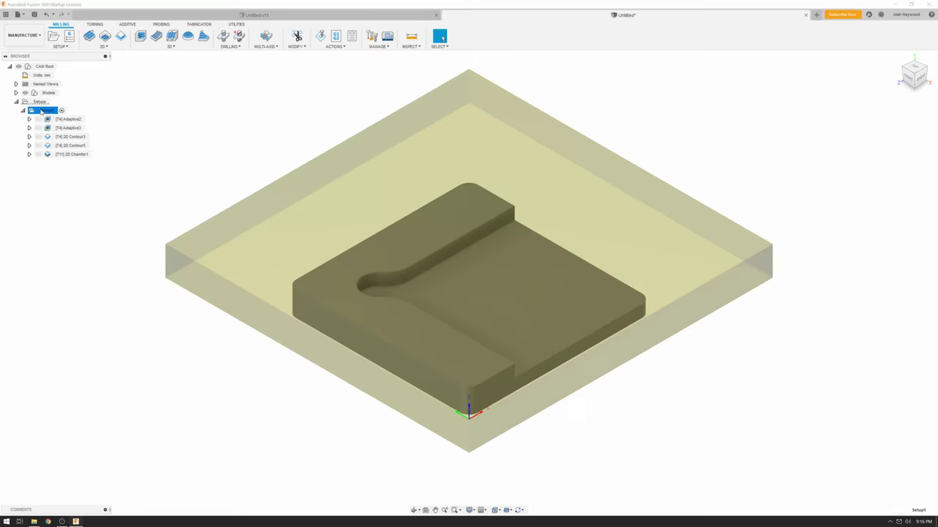
Step: Simulate Setup1, stepping to the 2D Contour3 cut and scrubbing the timeline through the contours
left_click(320, 36)
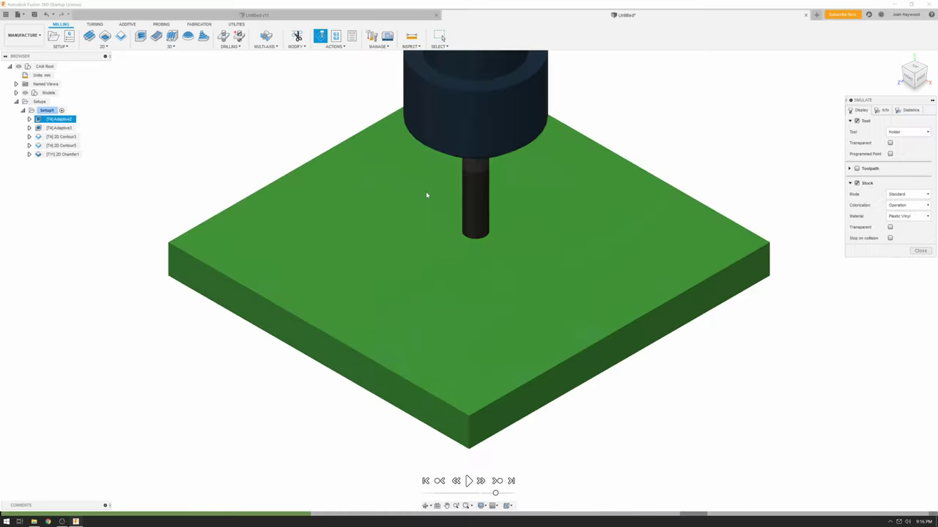
left_click(497, 480)
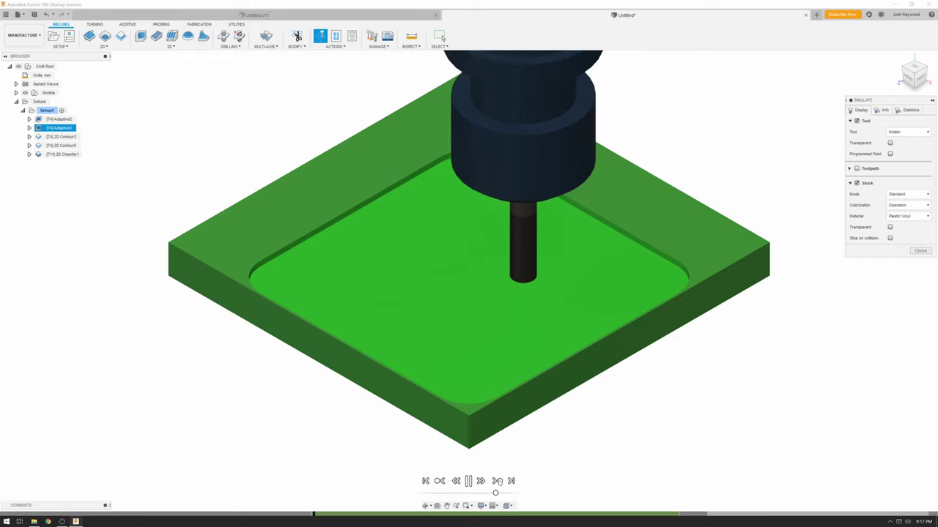
left_click(497, 481)
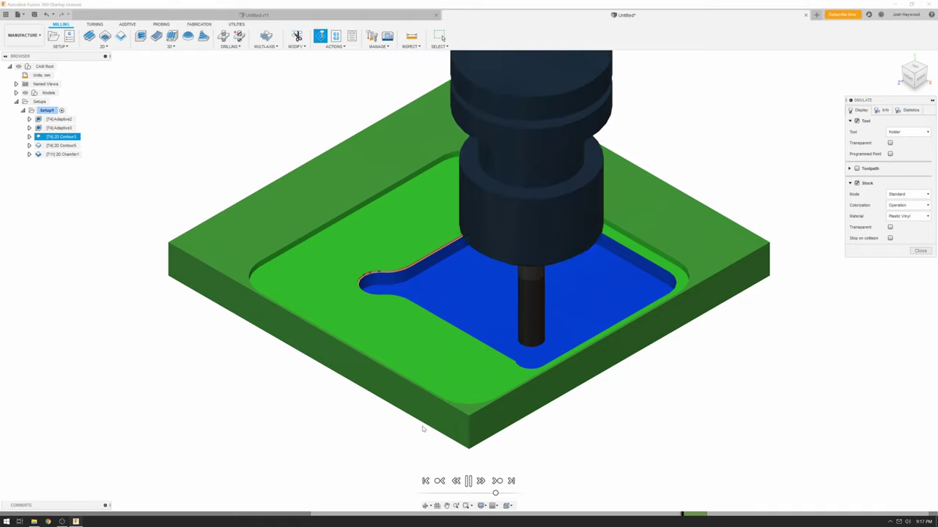
left_click_drag(495, 493, 496, 494)
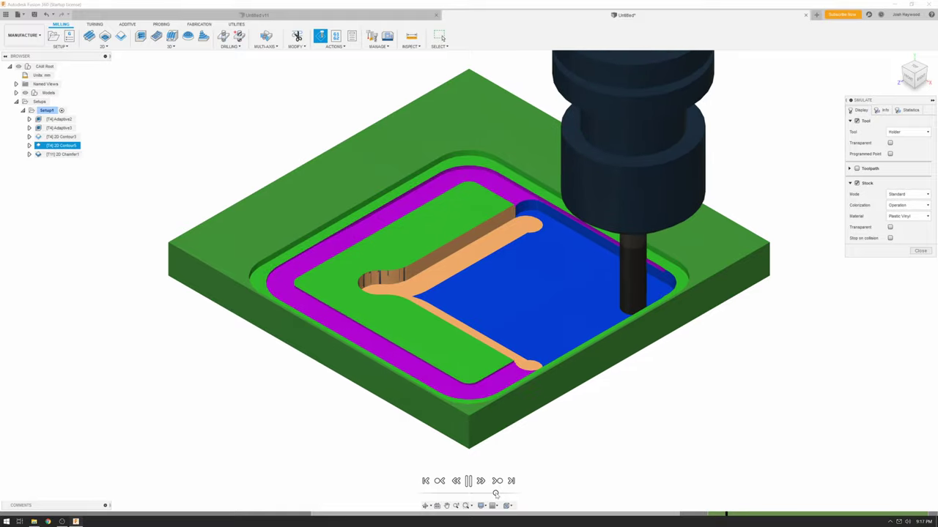
left_click_drag(496, 493, 487, 489)
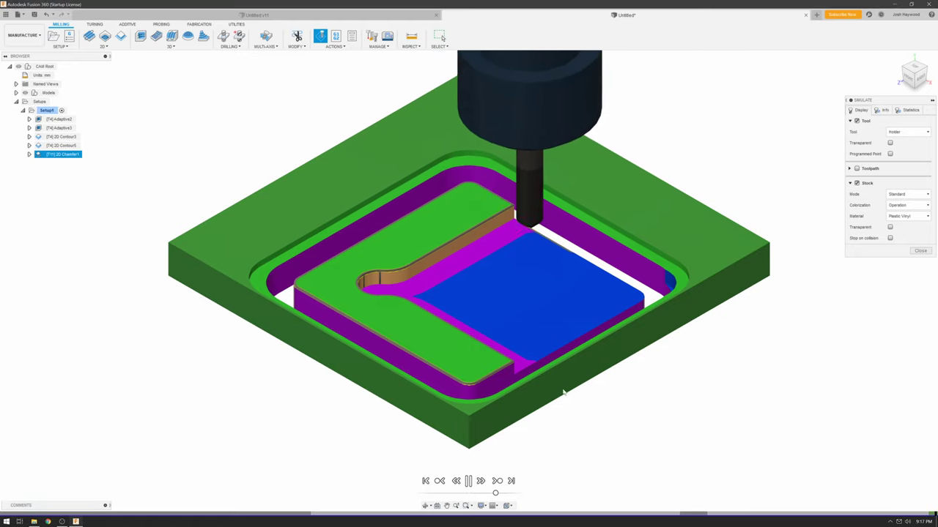
left_click(913, 67)
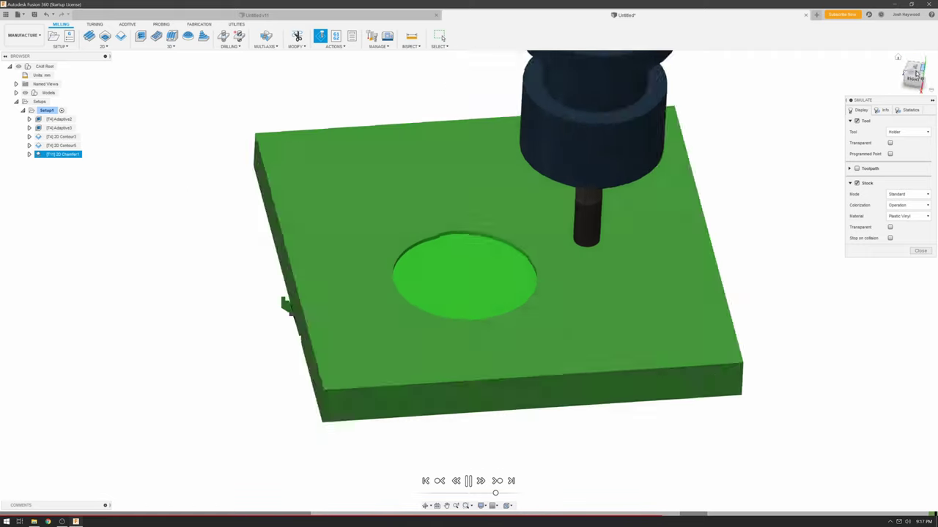